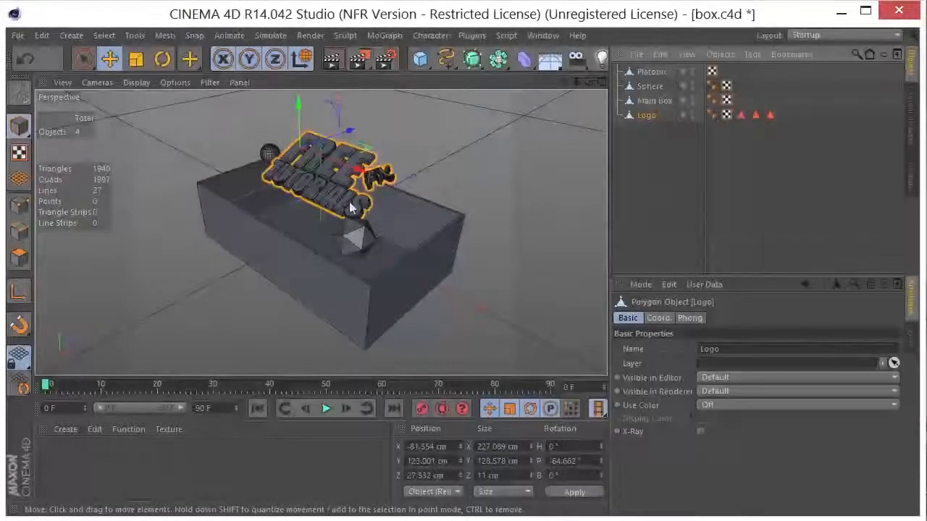
alt+drag(349, 216, 393, 197)
scroll(335, 194, up, 4)
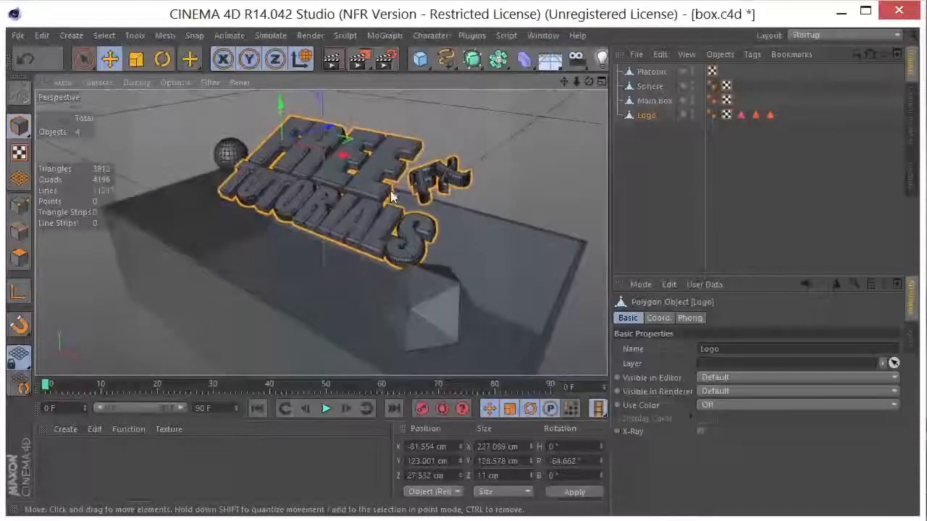
click(651, 101)
scroll(456, 207, down, 3)
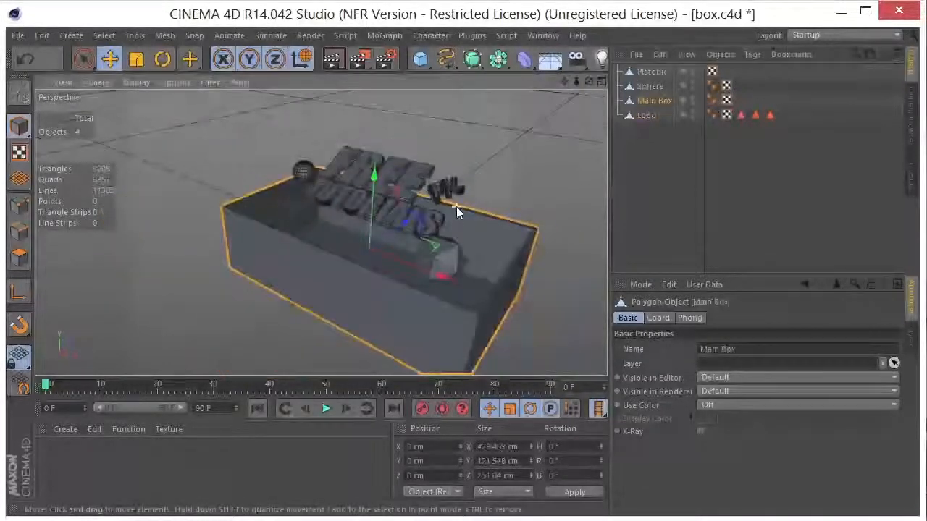
alt+drag(497, 207, 466, 207)
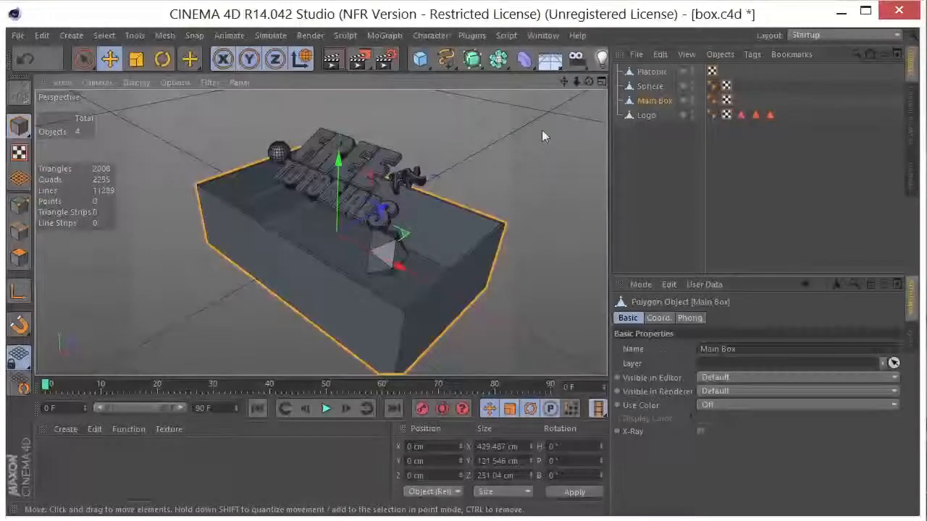
- Export all scene objects with the RealFlow SD Exporter to box.sd in the RF Tutorial folder, replacing the existing file
click(471, 35)
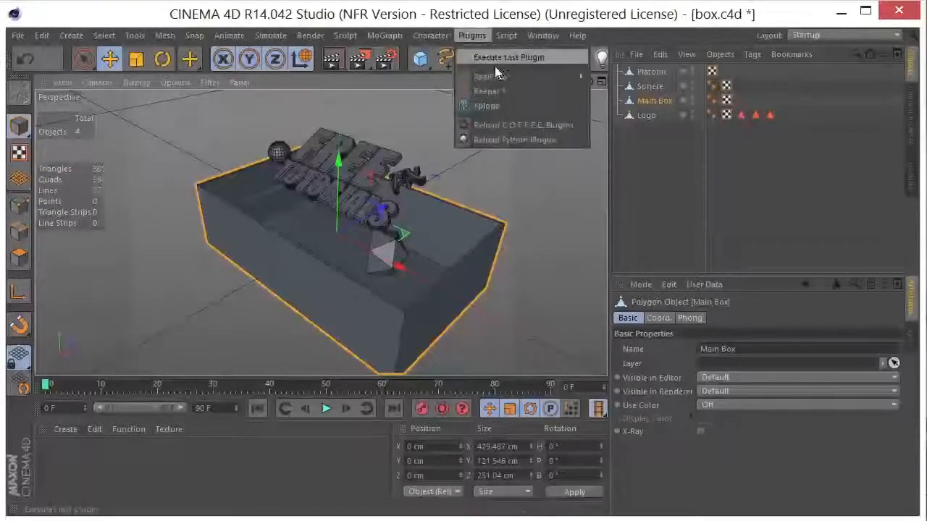
mouse_move(499, 76)
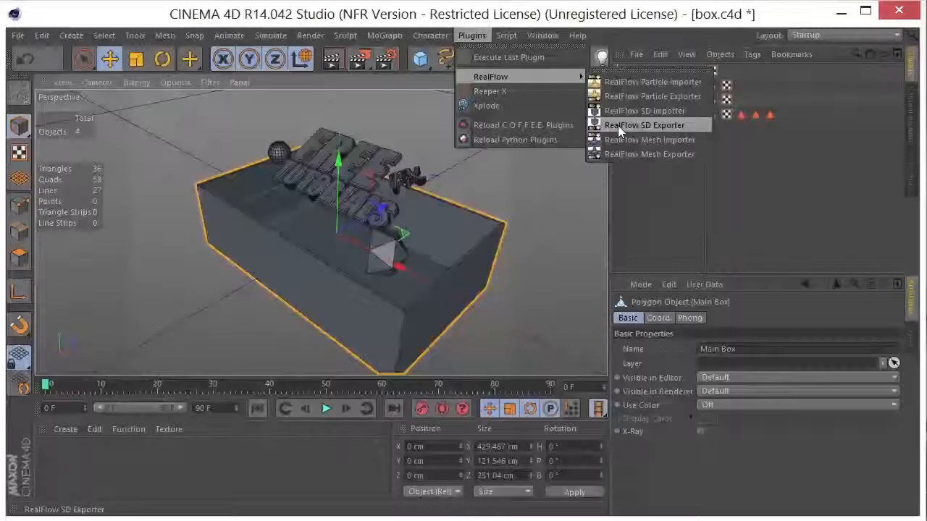
click(617, 126)
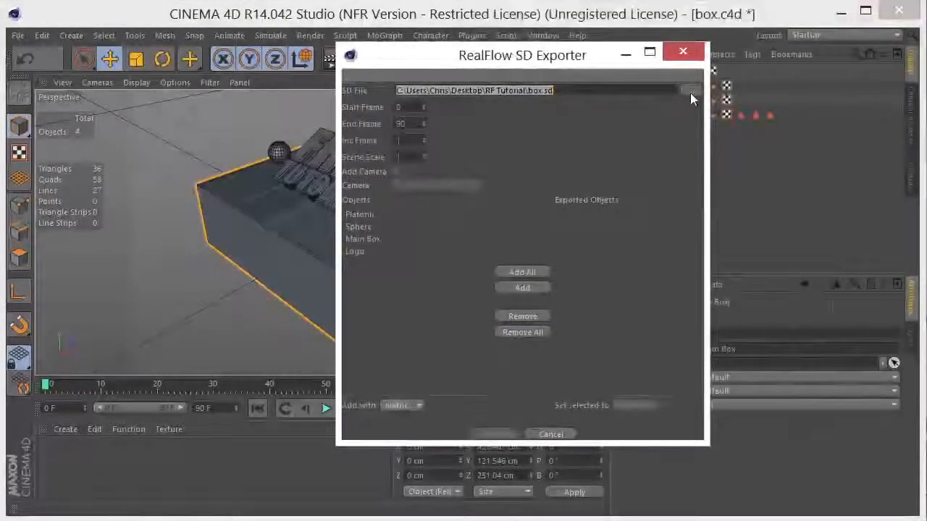
click(690, 92)
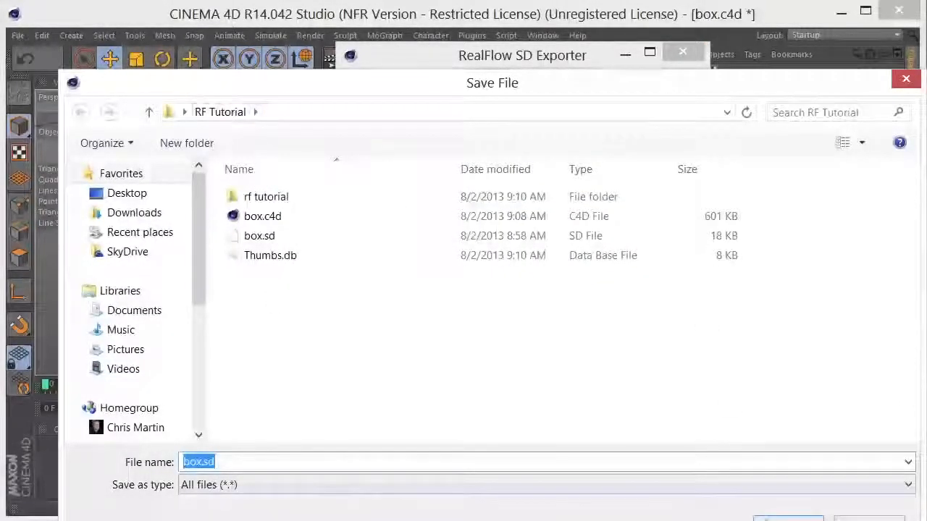
click(788, 518)
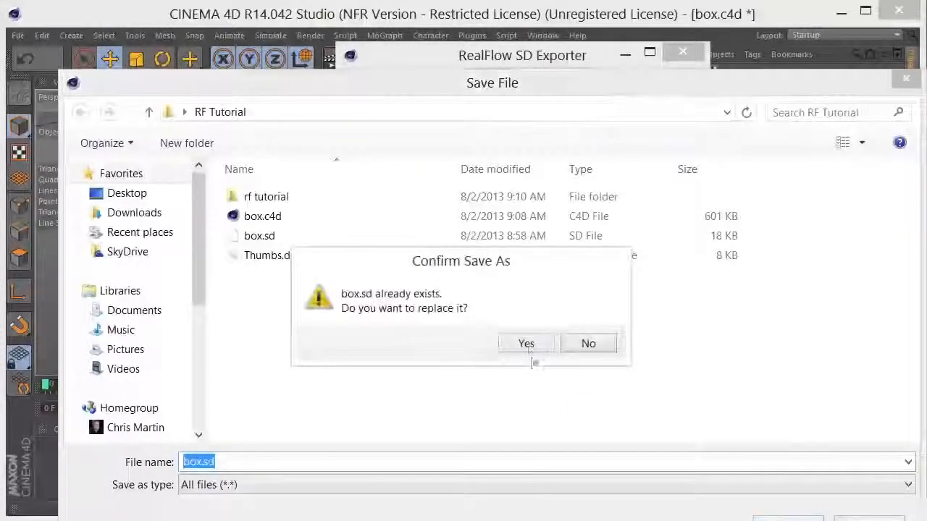
click(527, 344)
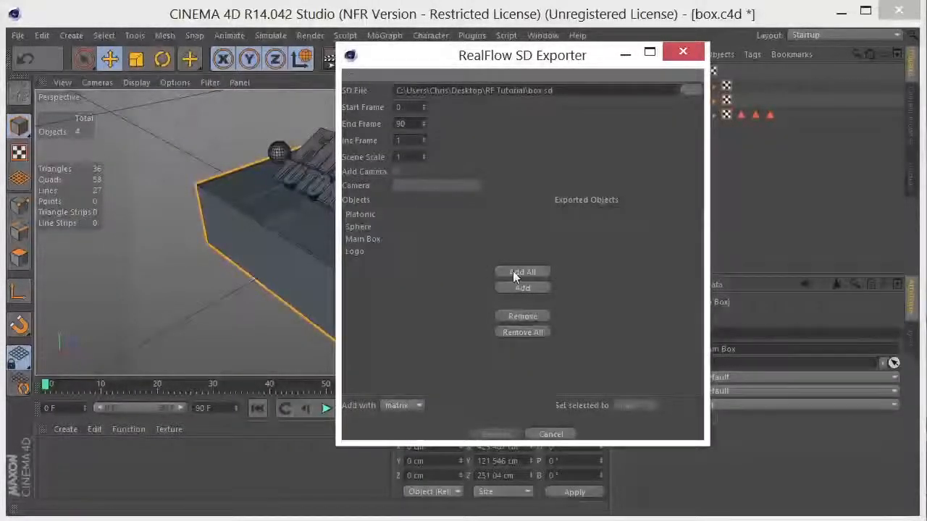
click(513, 270)
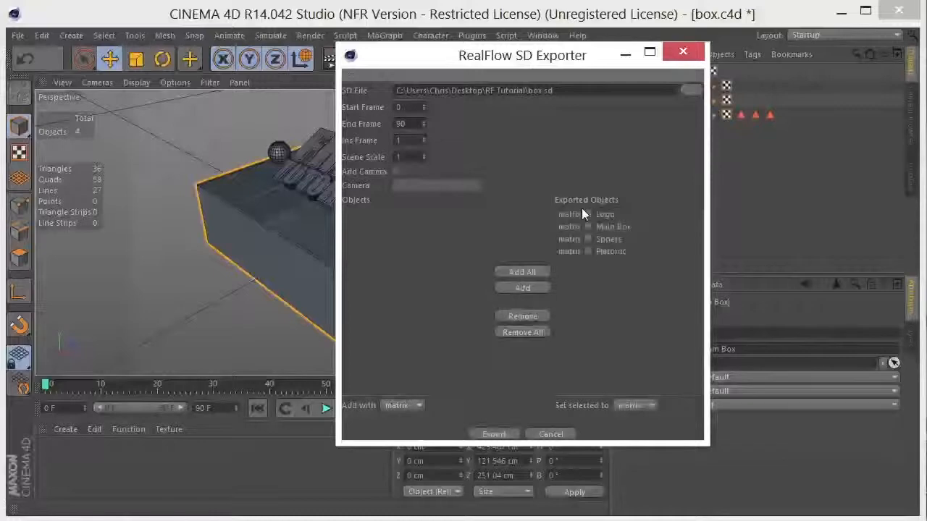
click(492, 434)
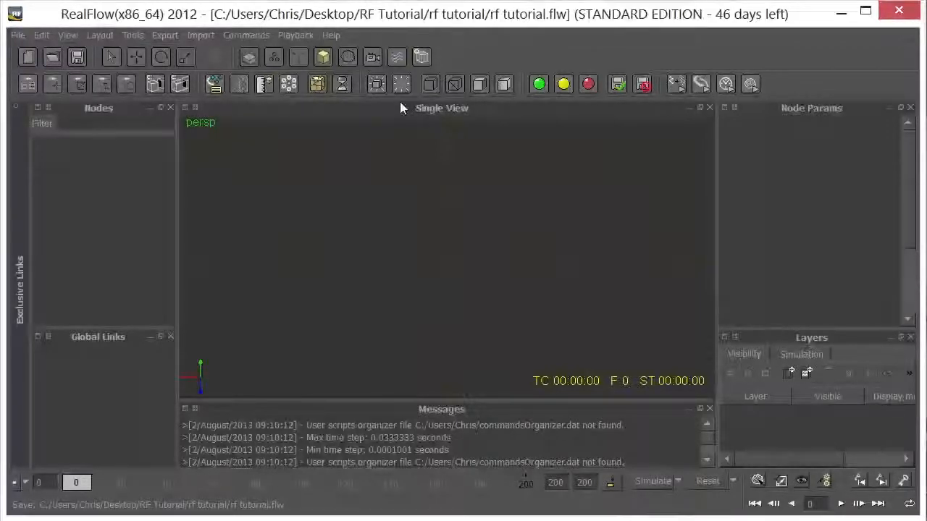
- Switch to RealFlow and start a new scene, dismissing the project management dialog without naming a project
click(18, 36)
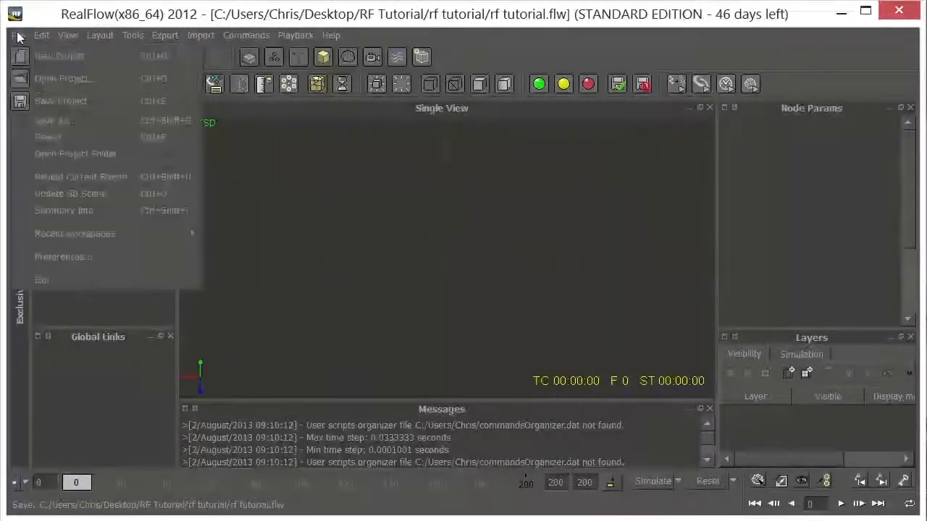
click(36, 52)
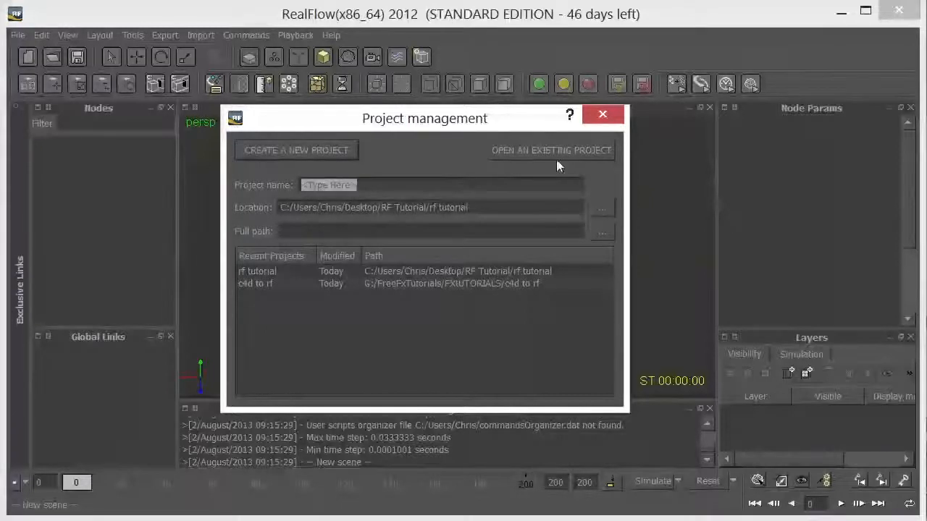
click(599, 122)
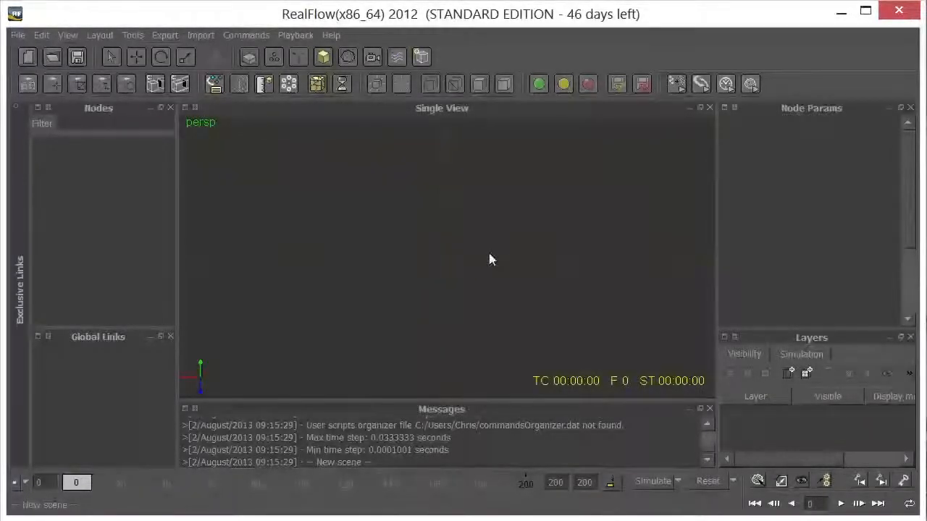
- Import the box.sd object file from the RF Tutorial folder on the desktop
click(198, 36)
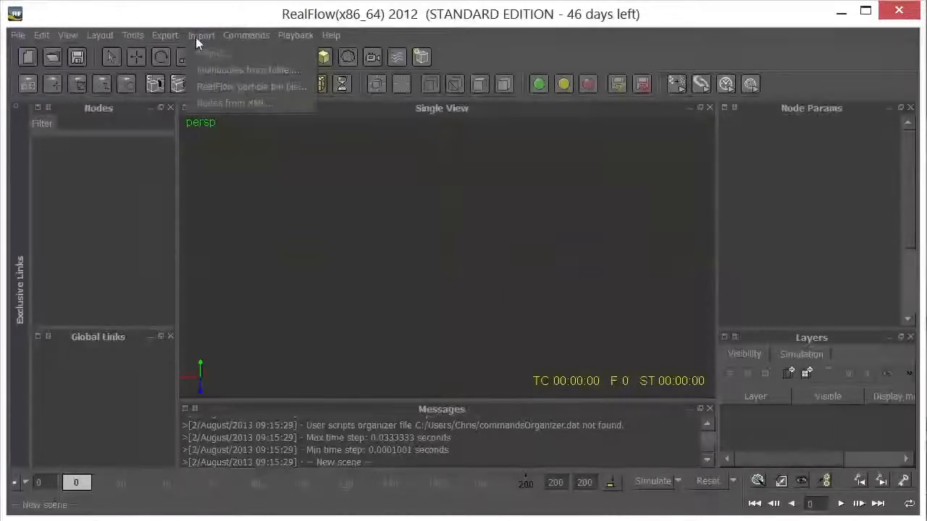
click(210, 54)
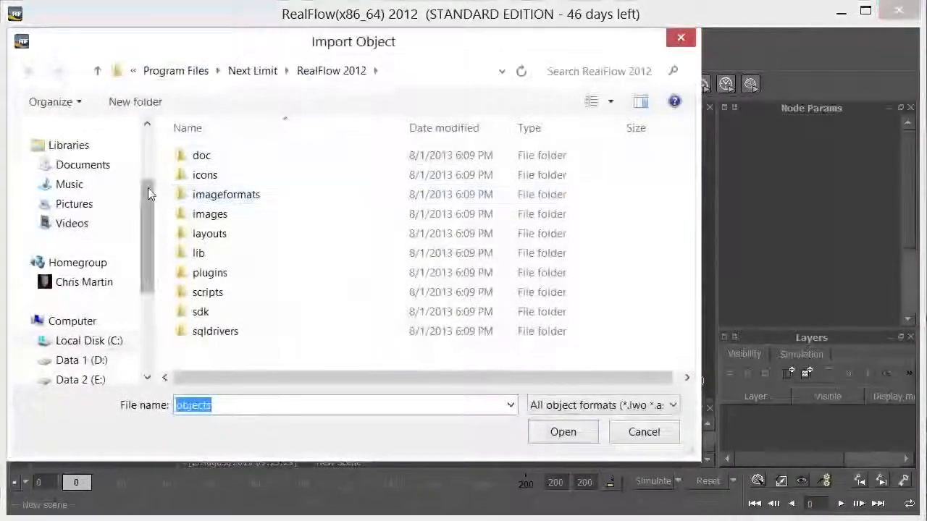
scroll(145, 198, up, 3)
click(102, 151)
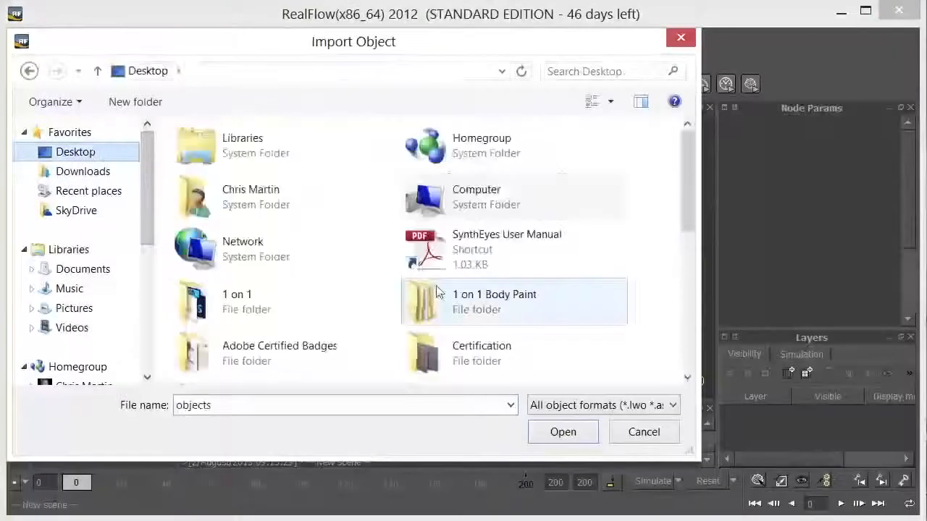
scroll(511, 351, down, 10)
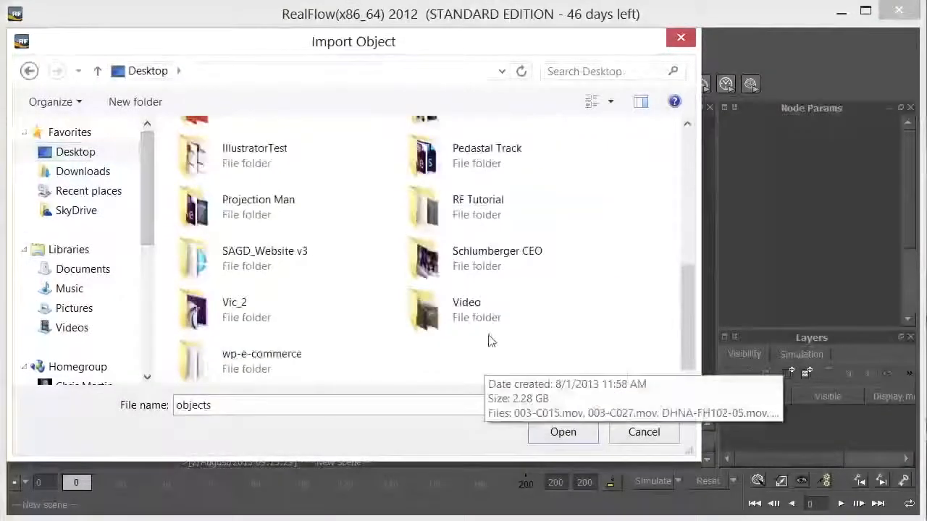
double_click(459, 205)
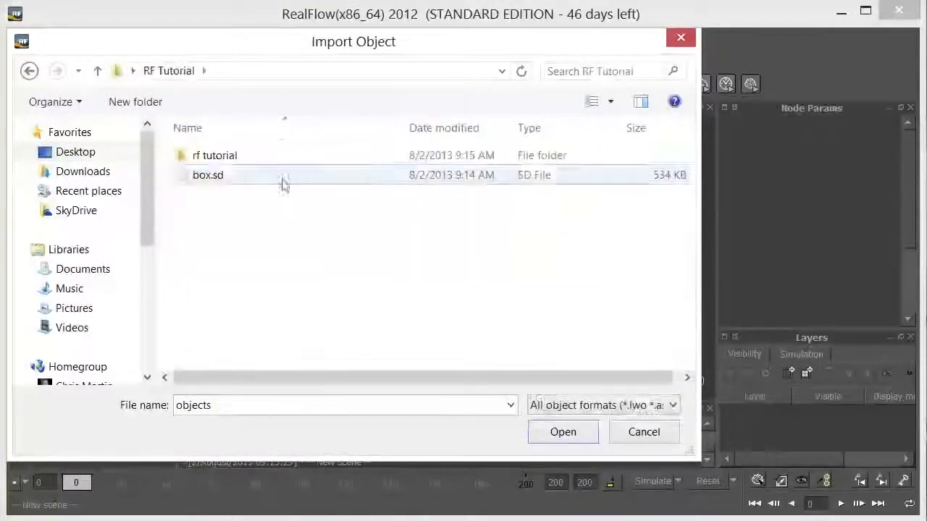
double_click(209, 175)
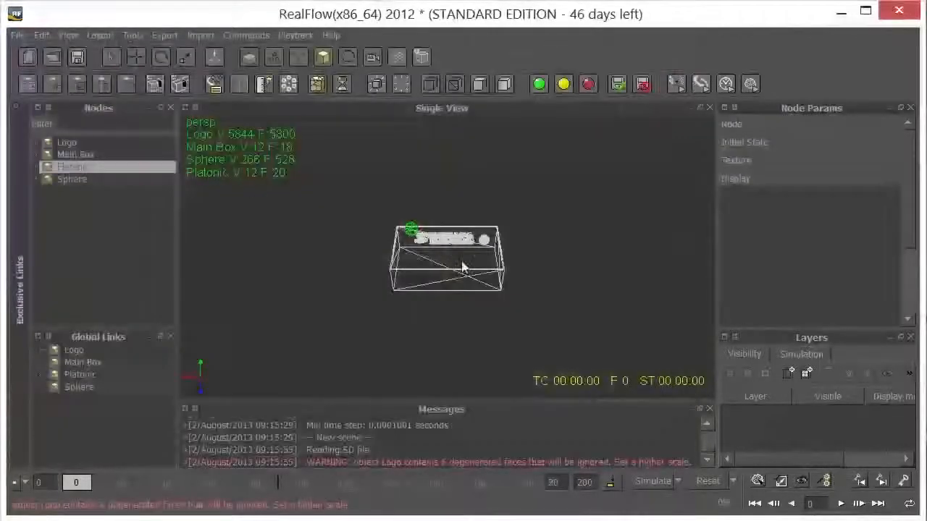
- Examine the imported box, logo, sphere and platonic from several angles and check the Logo's scale and move handles
scroll(462, 261, up, 4)
alt+drag(427, 265, 572, 281)
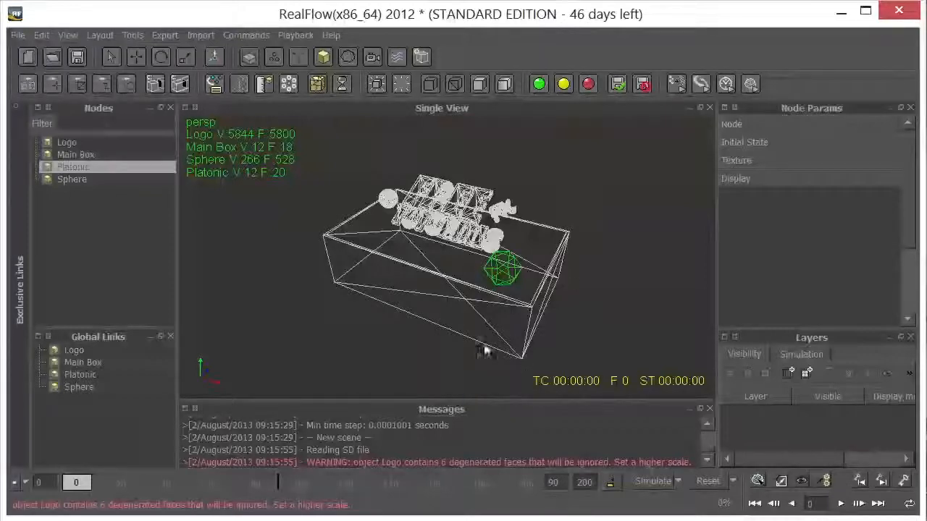
scroll(457, 247, up, 2)
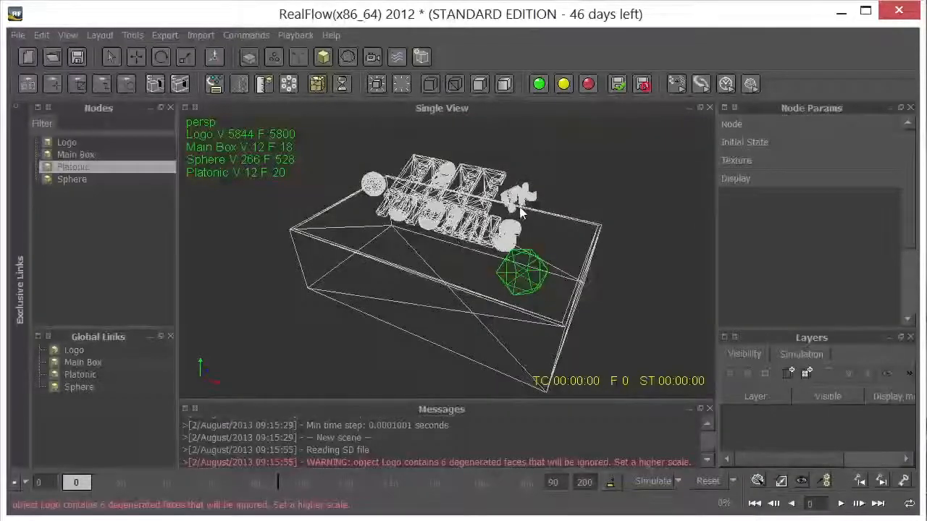
alt+drag(561, 239, 547, 222)
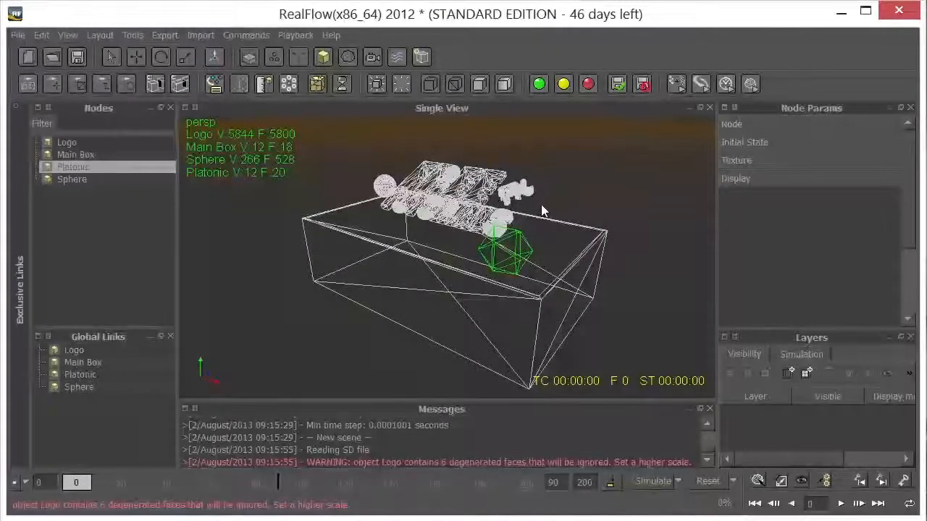
alt+drag(559, 226, 512, 219)
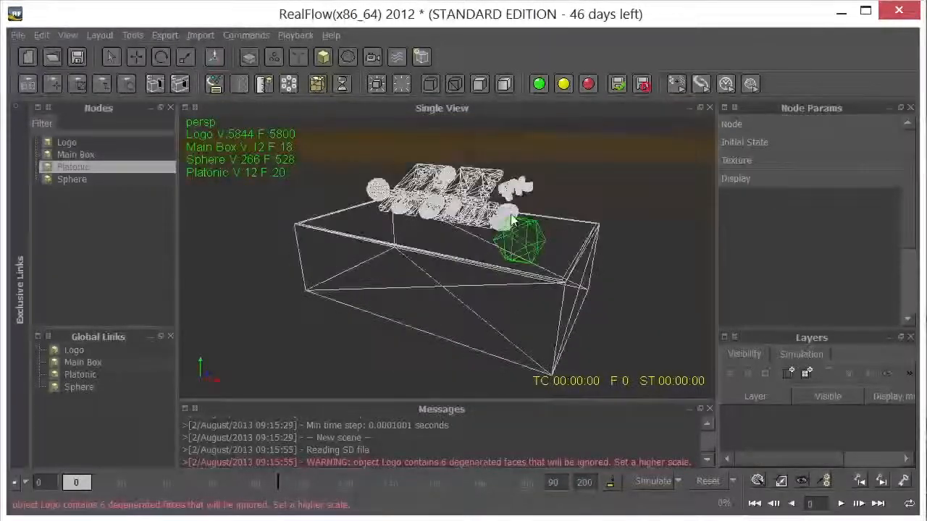
click(464, 199)
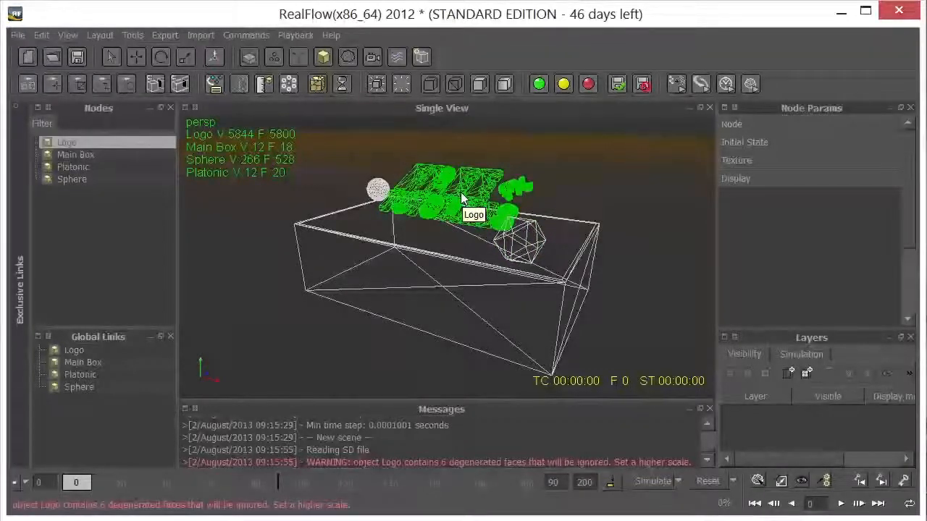
key(r)
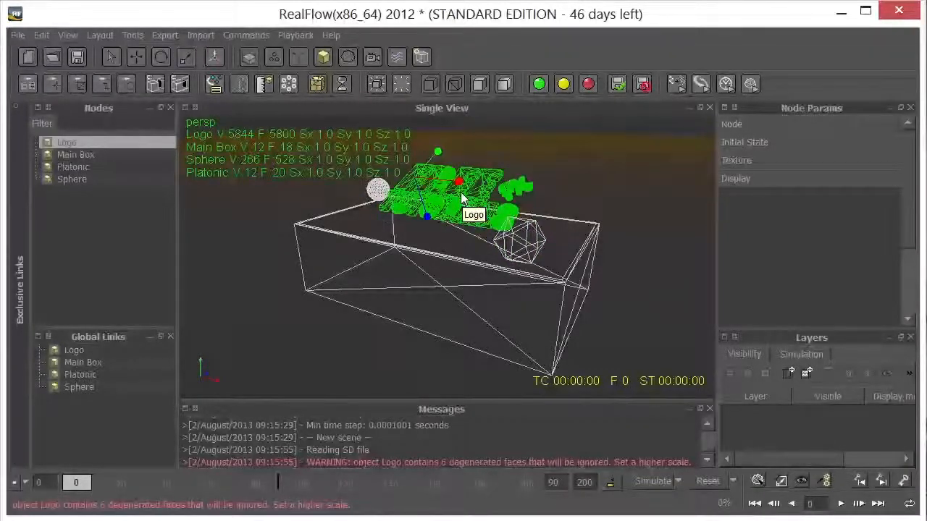
key(w)
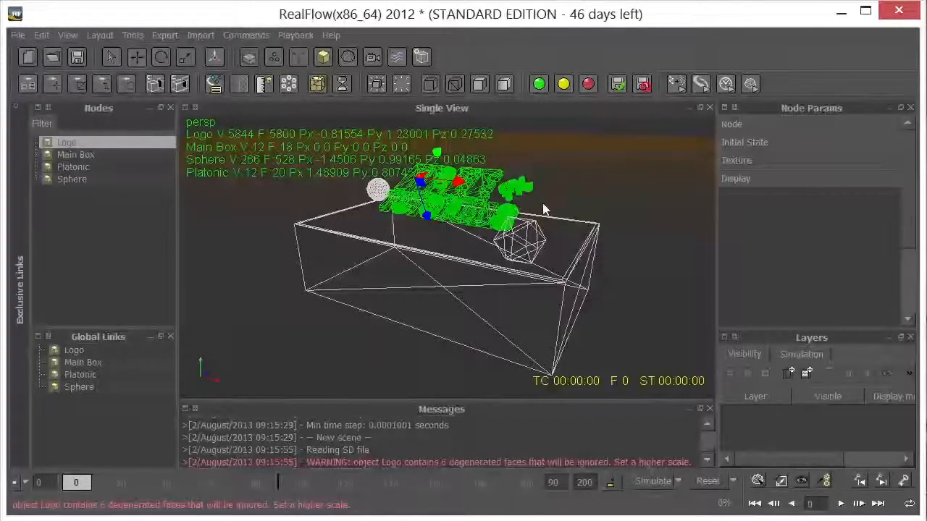
alt+drag(555, 197, 593, 174)
click(576, 192)
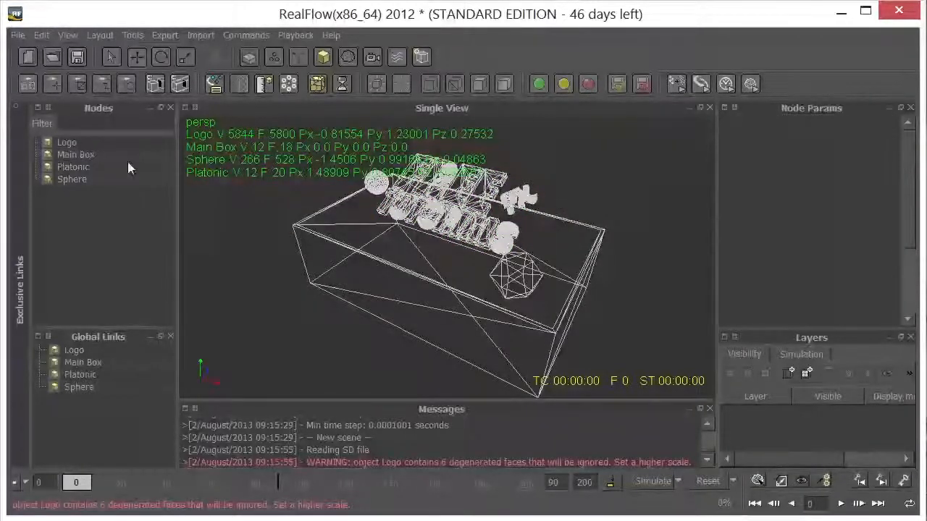
- Set the simulation state of the Logo, Platonic and Sphere nodes to Inactive
click(77, 142)
ctrl+click(82, 168)
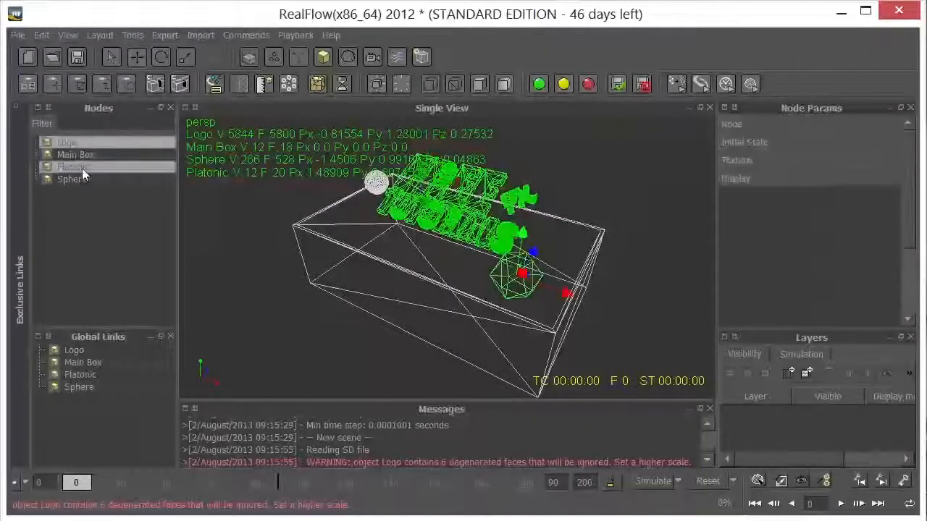
ctrl+click(84, 179)
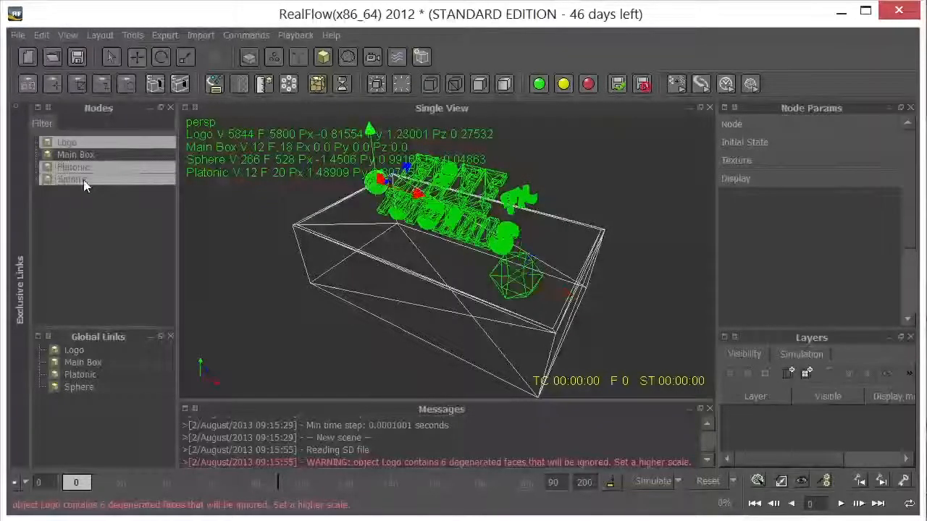
click(874, 125)
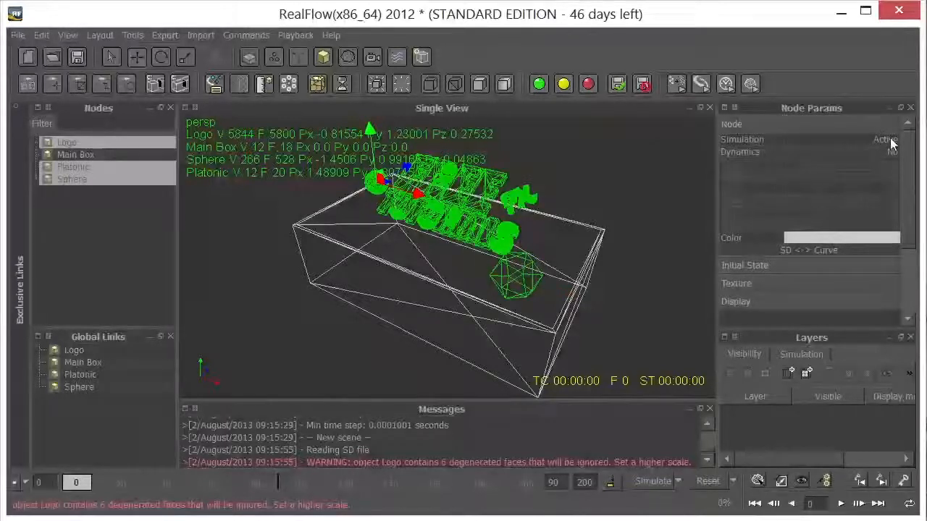
click(891, 140)
click(892, 141)
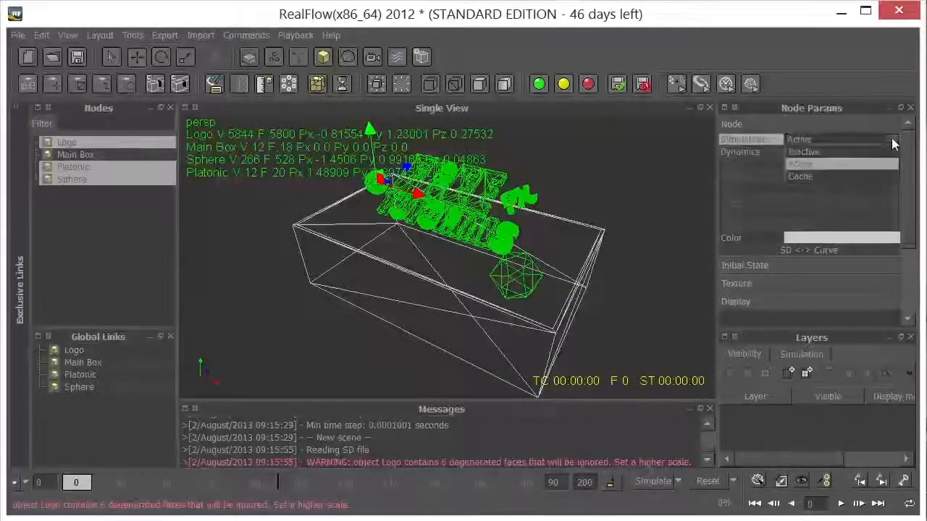
click(852, 148)
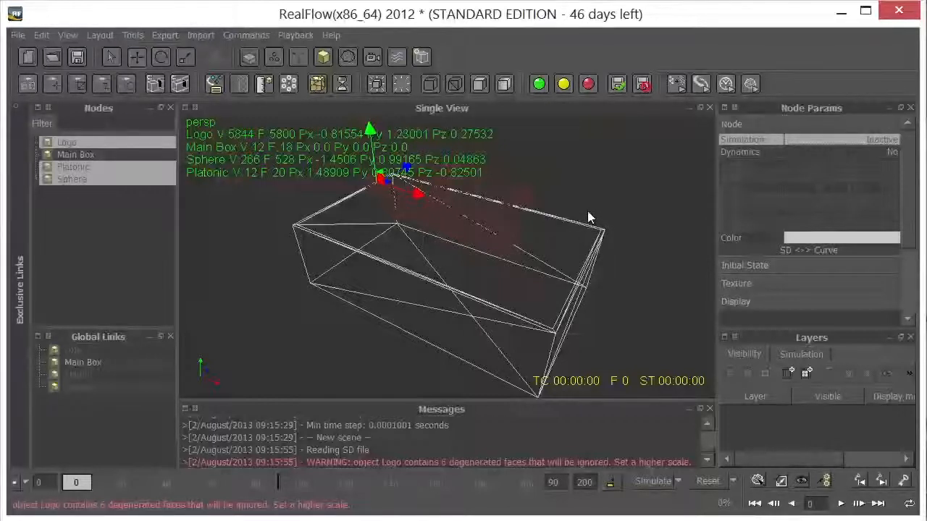
- Add a k Volume, a Gravity and a k Speed daemon to the scene
click(298, 61)
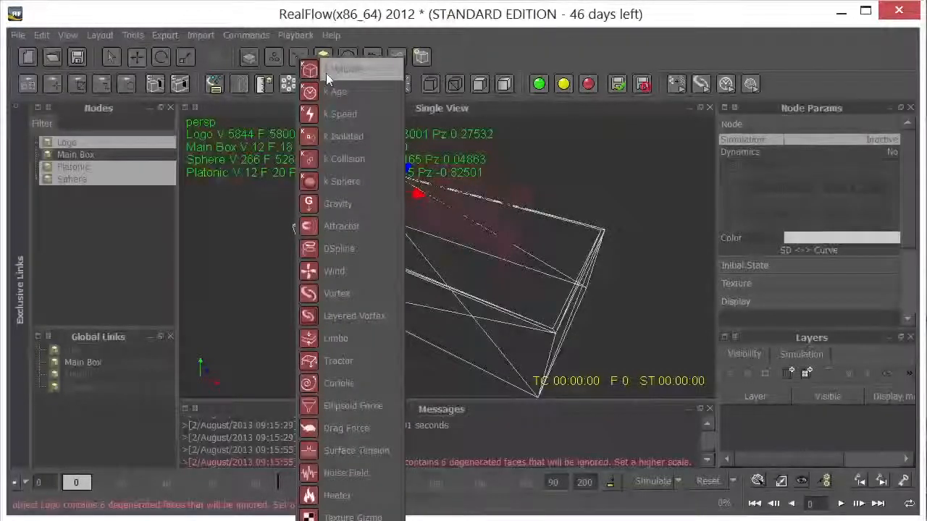
click(326, 70)
click(297, 59)
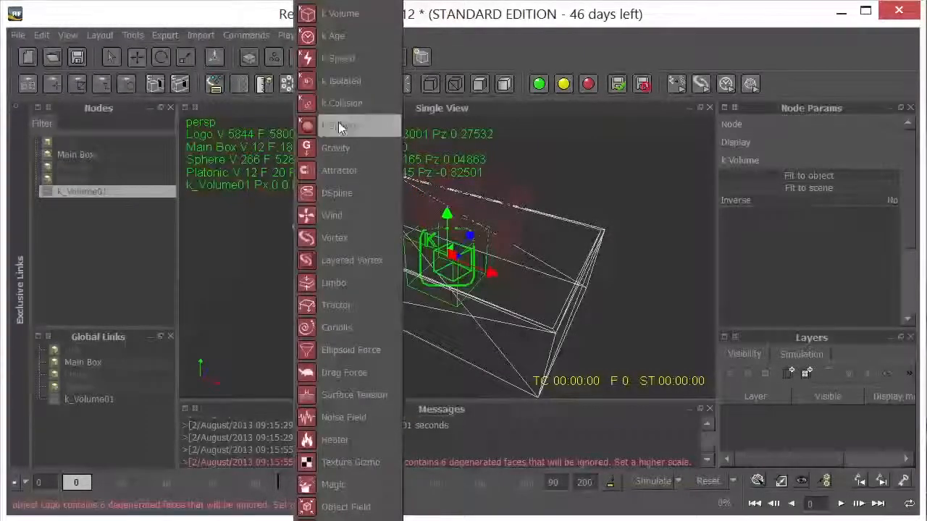
click(341, 150)
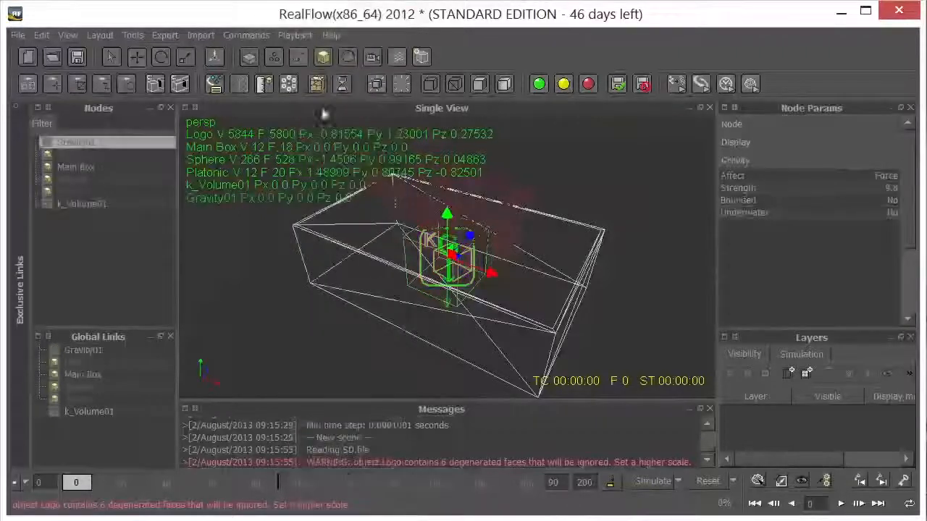
click(302, 56)
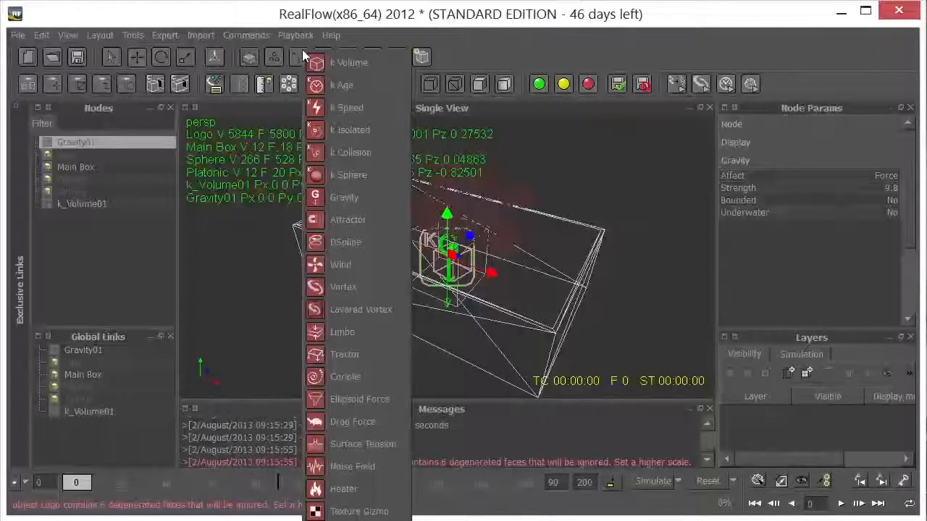
click(337, 108)
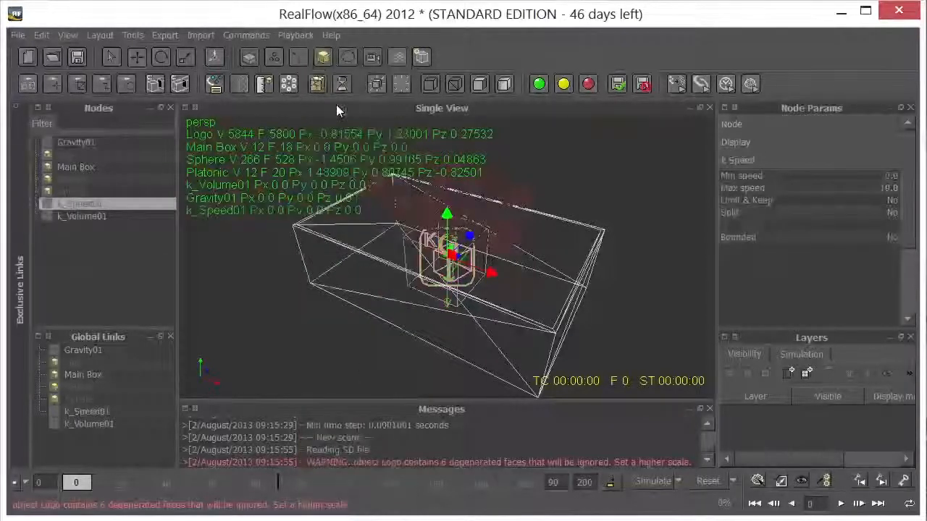
- Fit the k_Volume01 daemon to the scene and set its Visible option to No
click(87, 216)
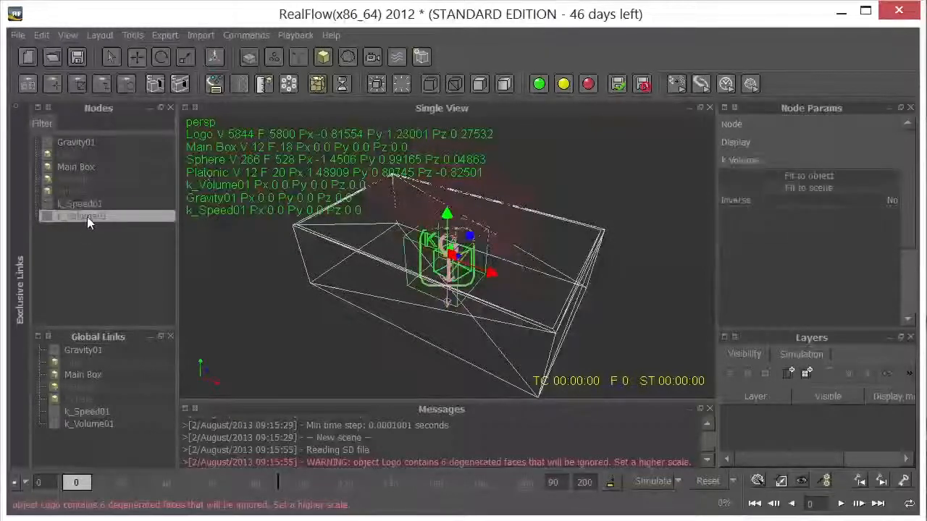
click(805, 187)
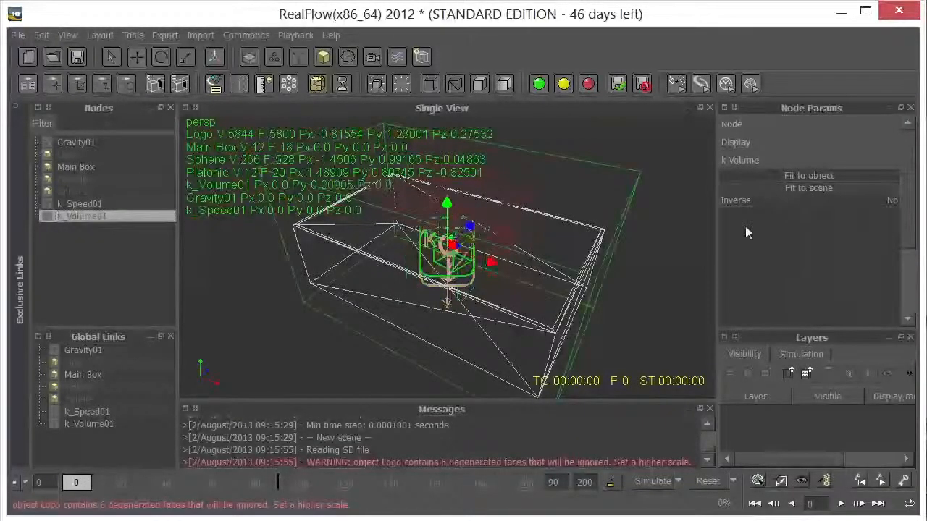
alt+drag(594, 263, 507, 262)
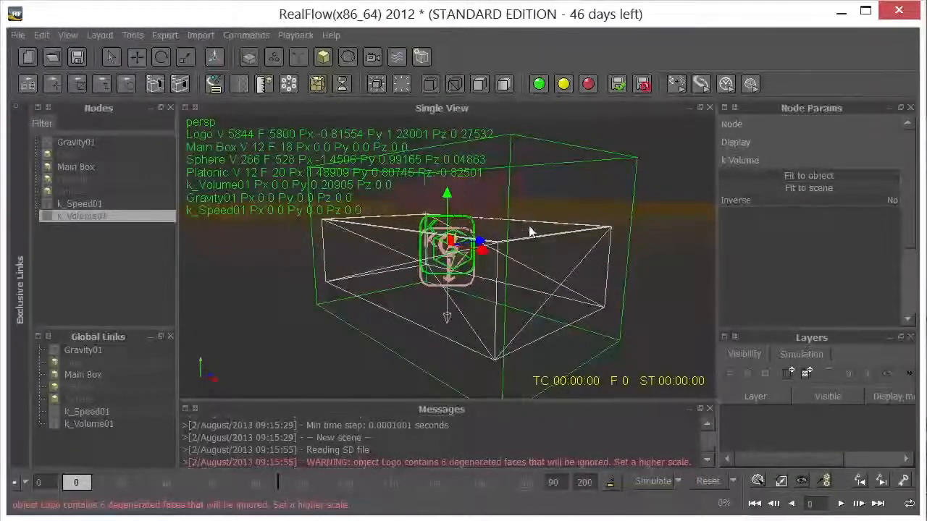
alt+drag(529, 231, 573, 215)
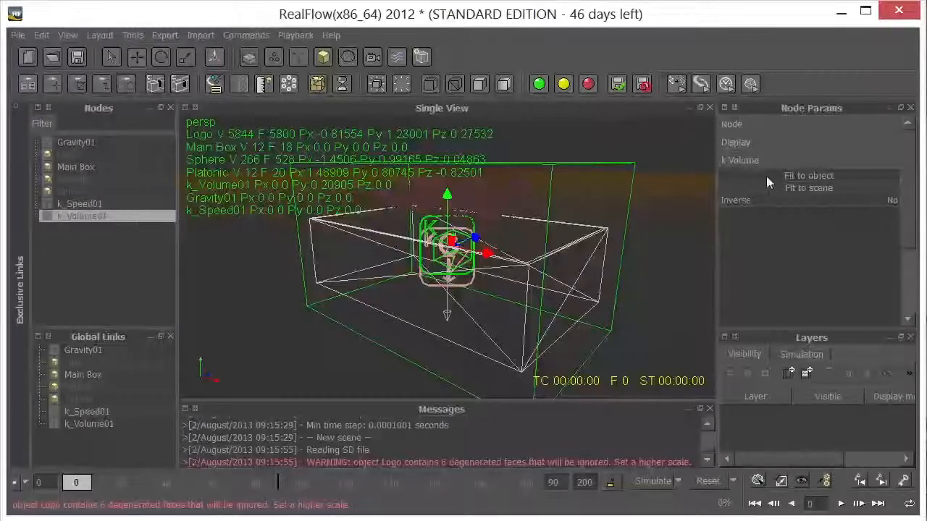
click(805, 145)
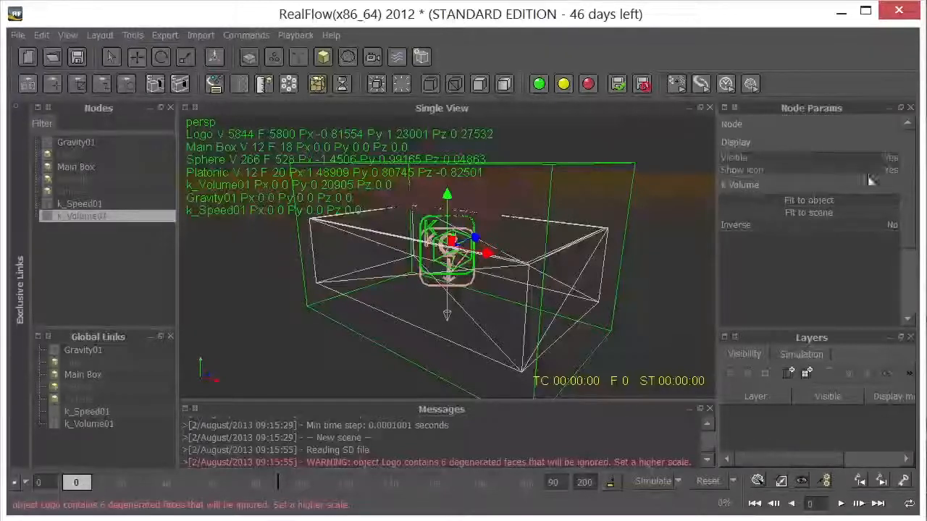
click(892, 158)
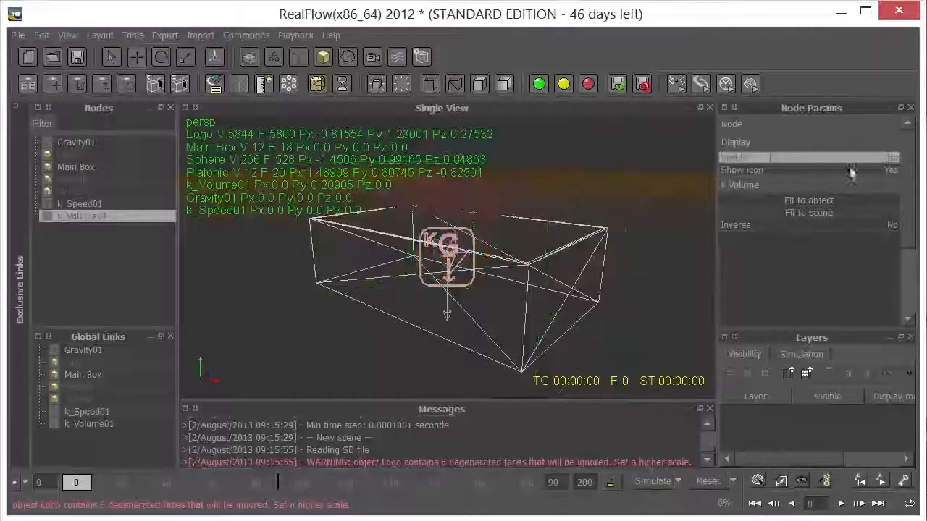
- Set the simulation state of the k_Speed01 daemon to Inactive
click(109, 204)
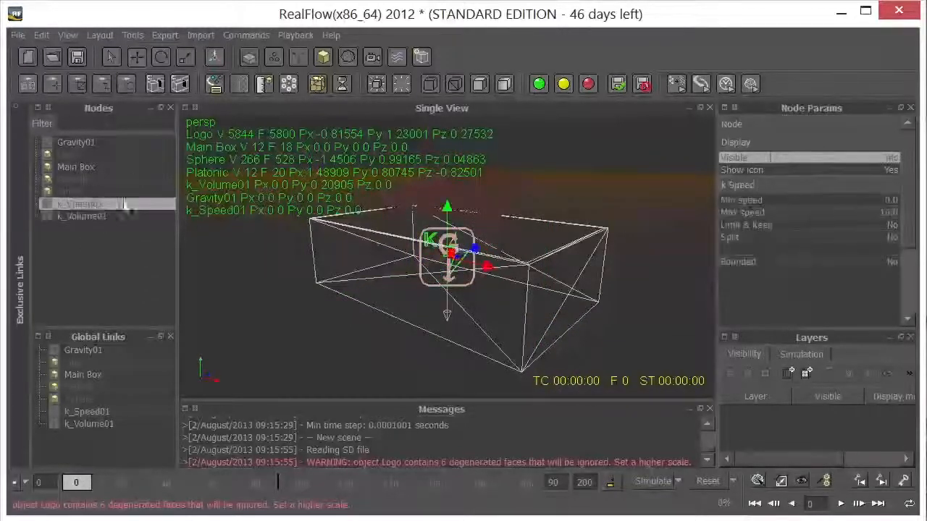
click(873, 127)
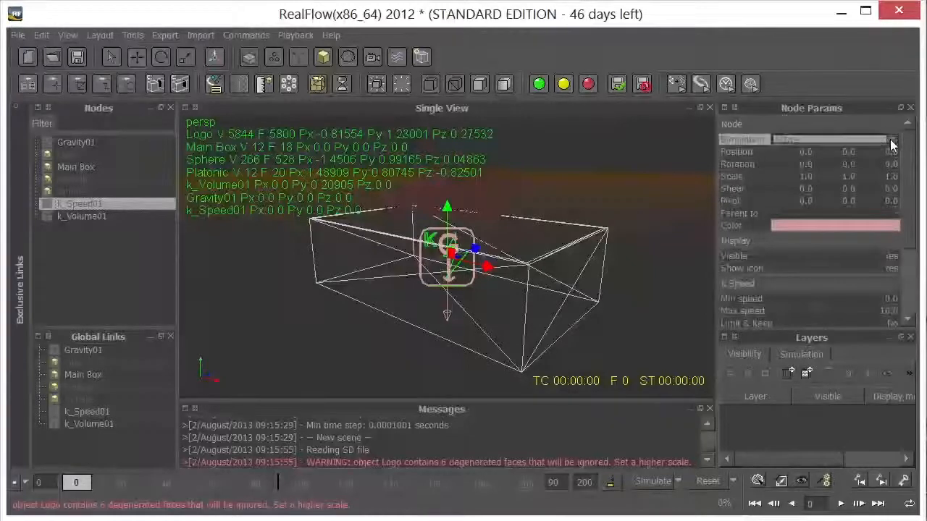
click(893, 142)
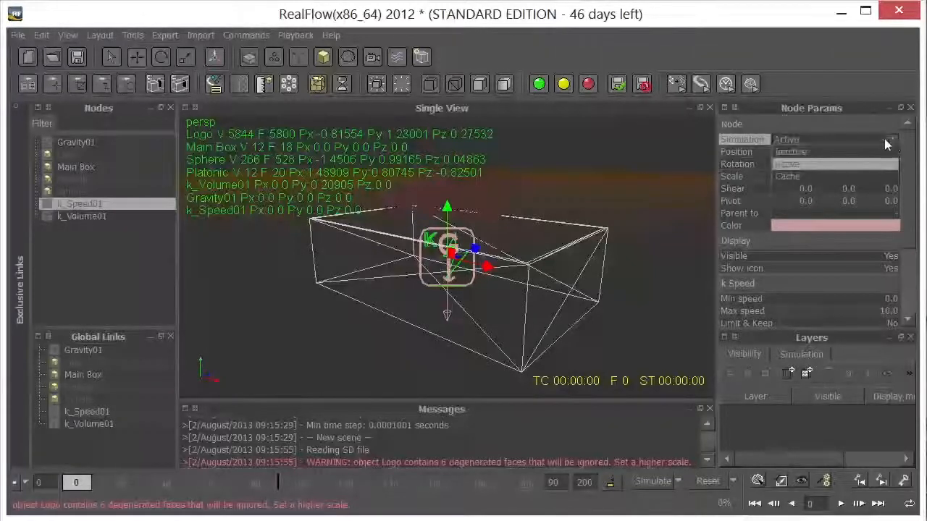
click(826, 156)
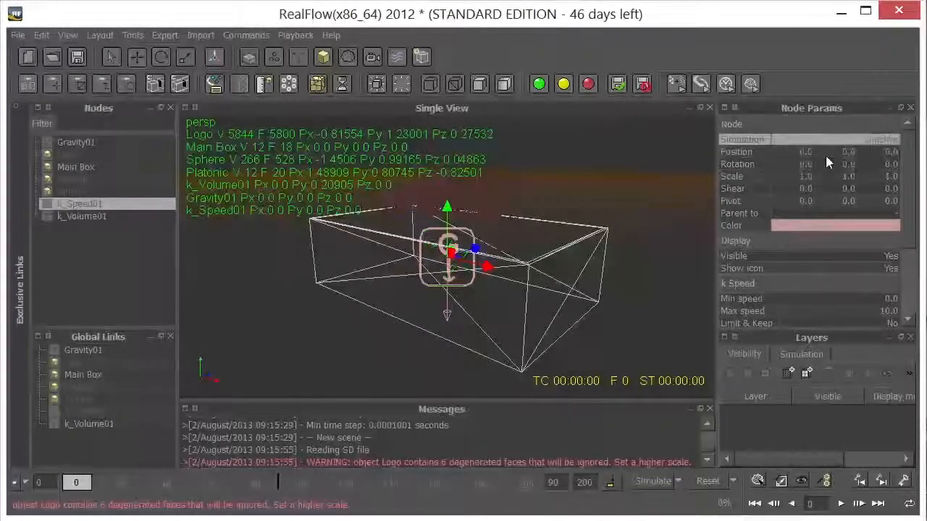
- Hide the Gravity01 daemon in the viewport by setting Visible to No
click(68, 142)
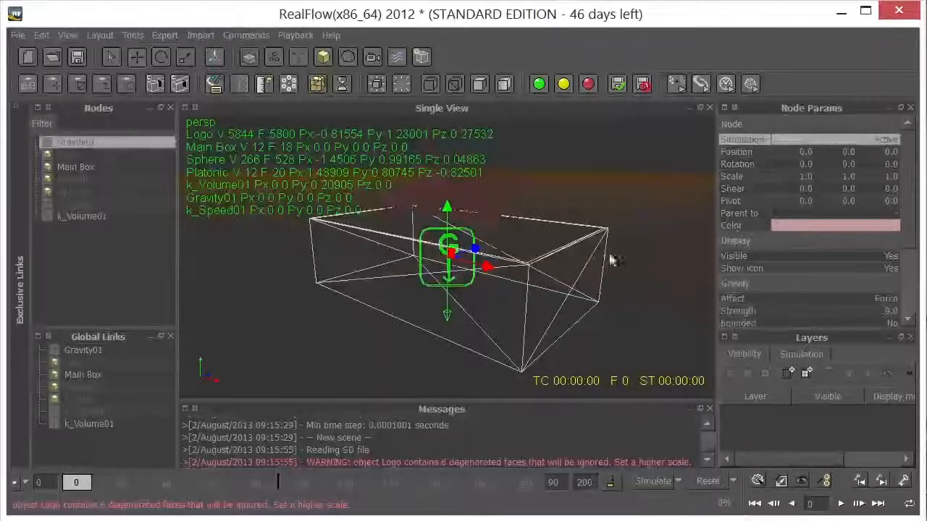
click(892, 258)
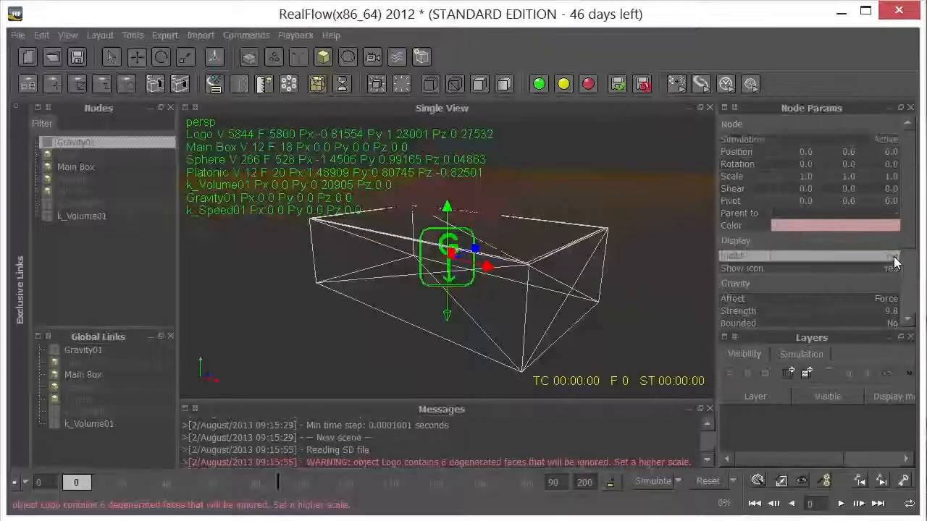
alt+drag(483, 259, 464, 267)
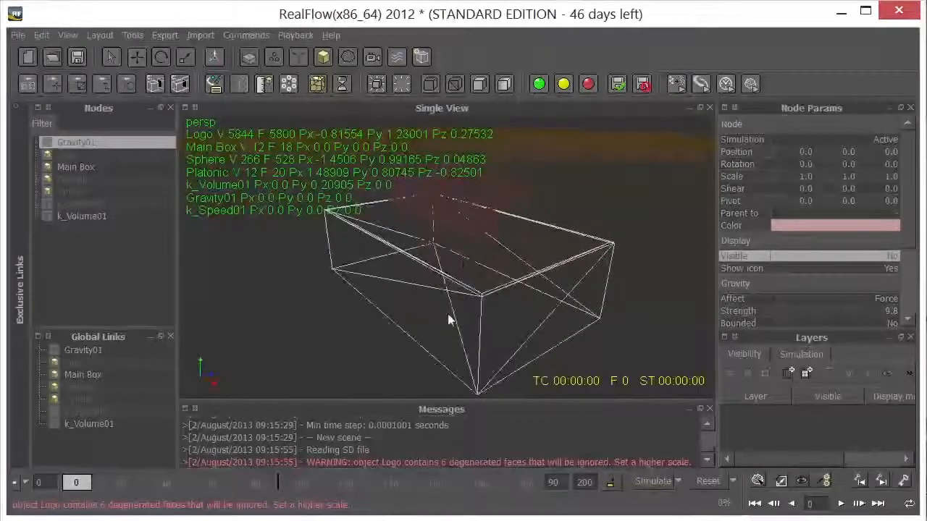
- Add a Fill Object emitter with Main Box as its object and set Fill Volume to Yes
click(276, 52)
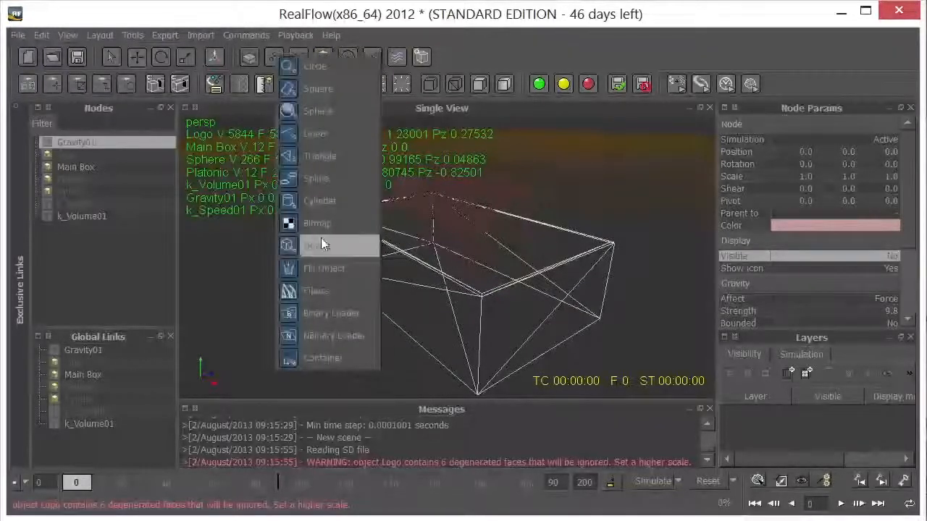
click(325, 267)
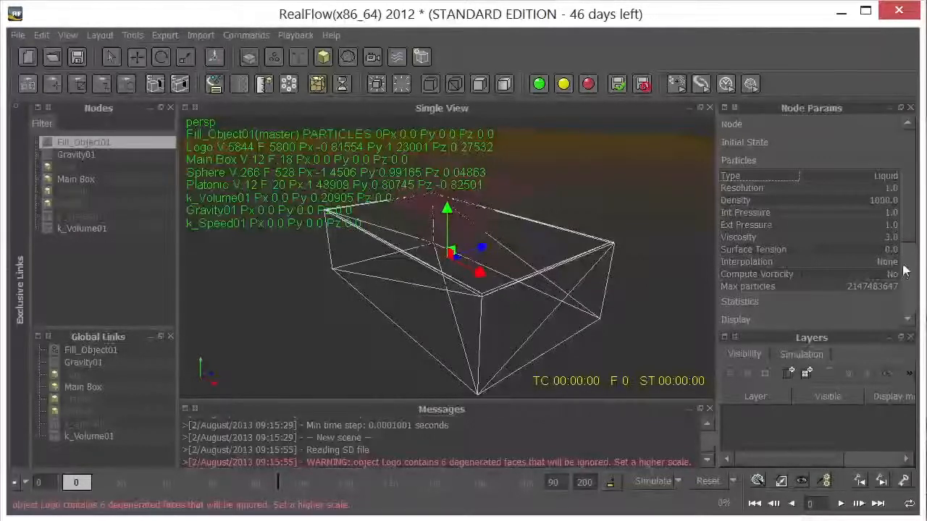
scroll(908, 265, down, 5)
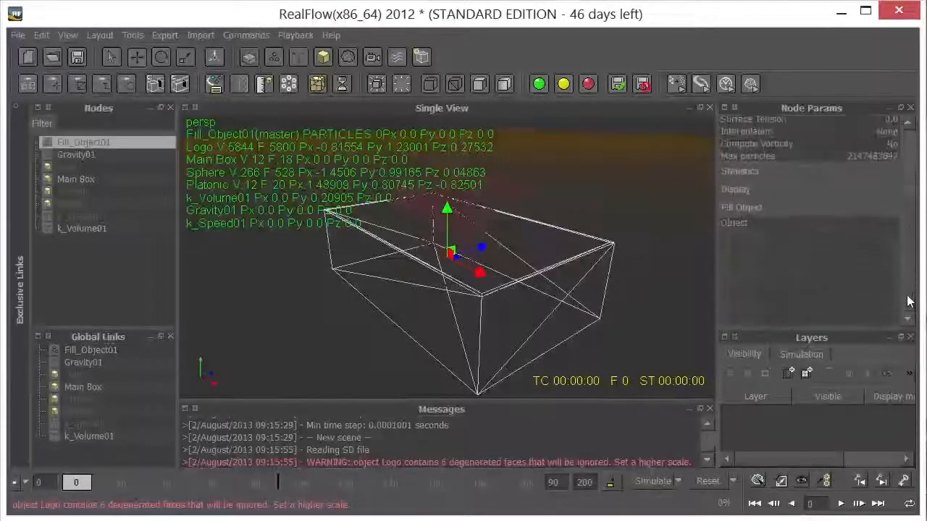
click(890, 222)
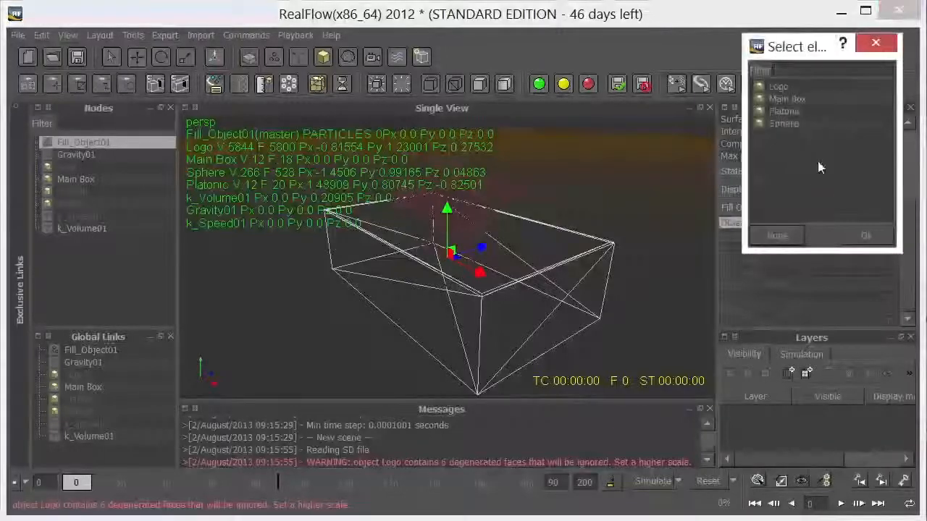
click(784, 99)
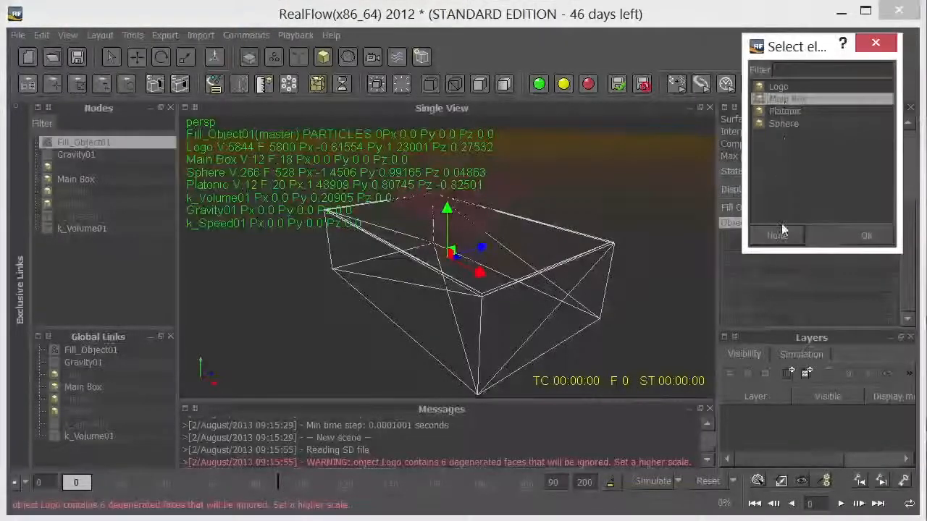
click(877, 238)
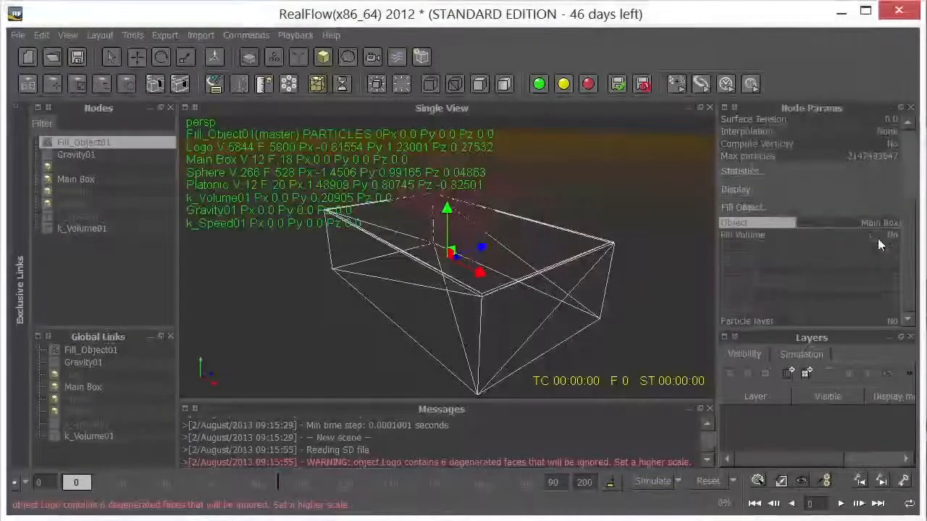
click(893, 236)
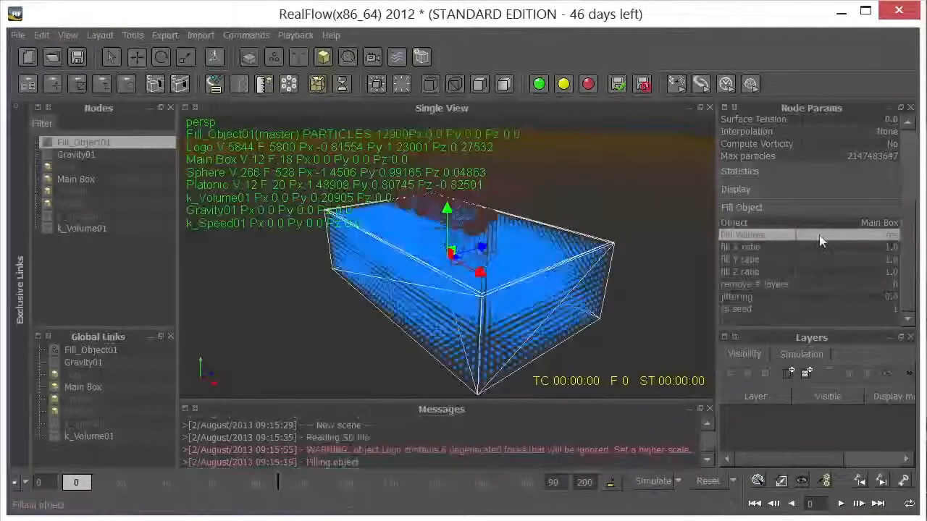
mouse_move(578, 261)
alt+mouse_down()
mouse_move(602, 225)
mouse_move(585, 255)
alt+mouse_up()
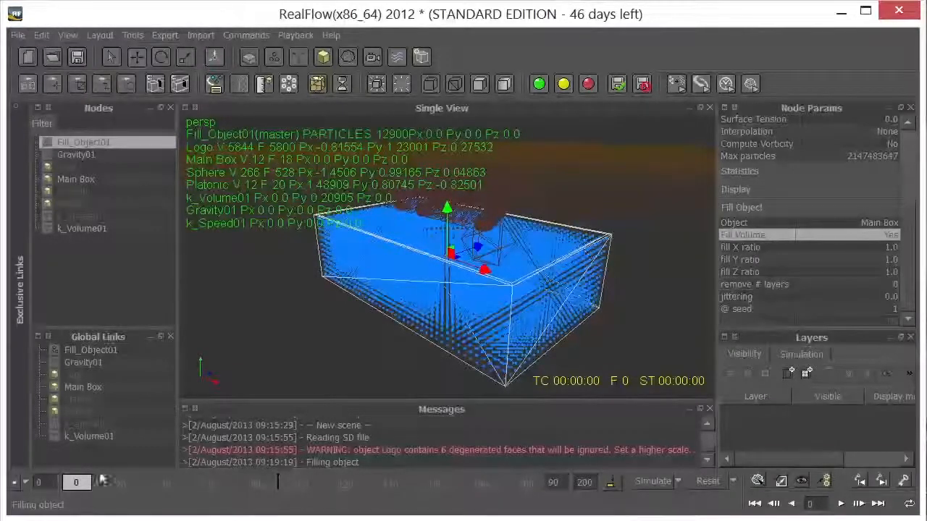
click(14, 484)
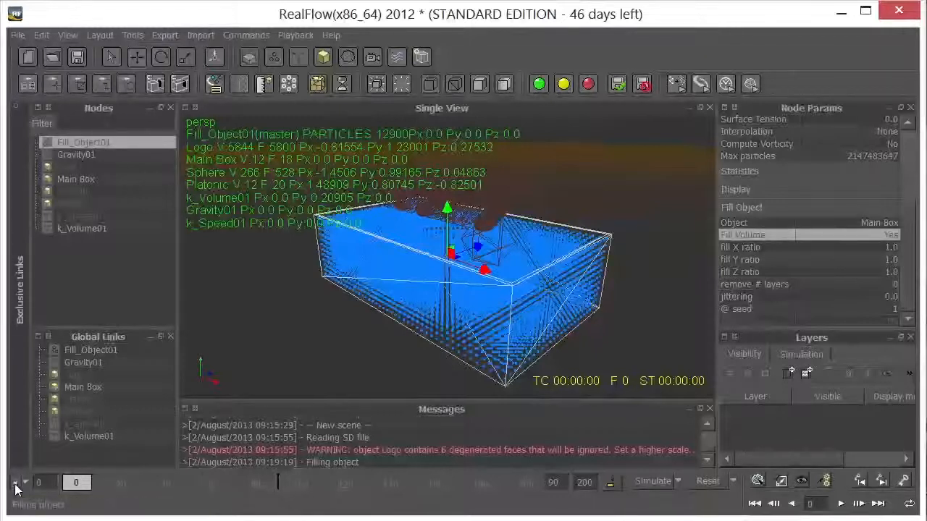
click(15, 487)
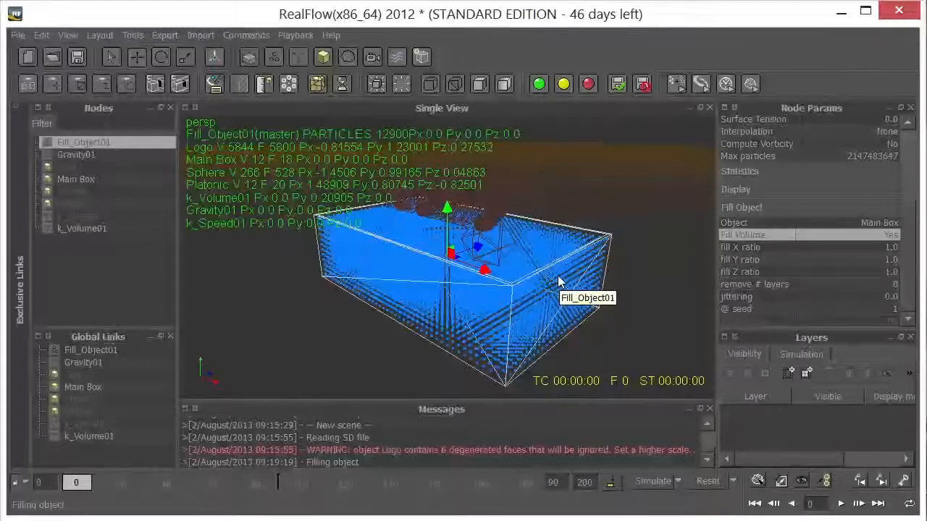
mouse_move(559, 277)
alt+mouse_down()
mouse_move(512, 247)
mouse_move(590, 275)
mouse_move(579, 281)
alt+mouse_up()
scroll(544, 260, up, 3)
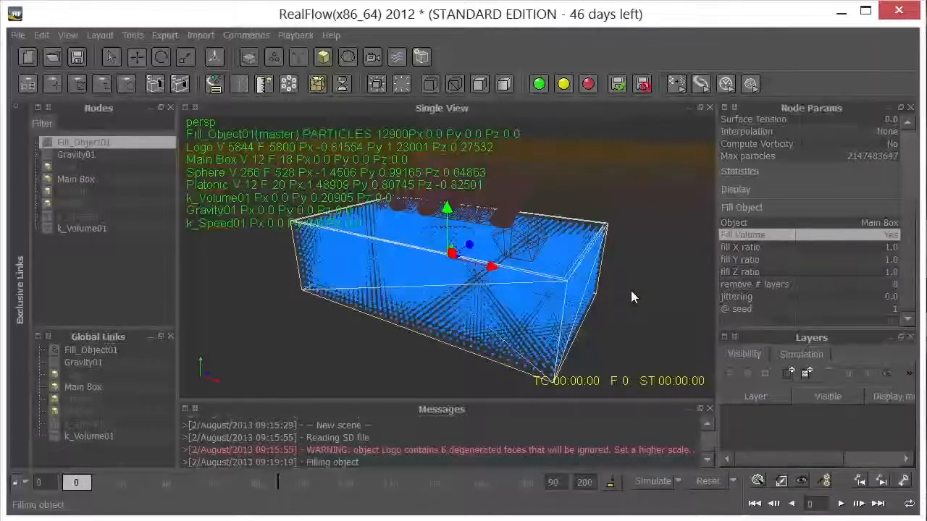
- Set the k_Speed01 daemon's simulation state to Active and its Limit & Keep option to Yes
click(93, 216)
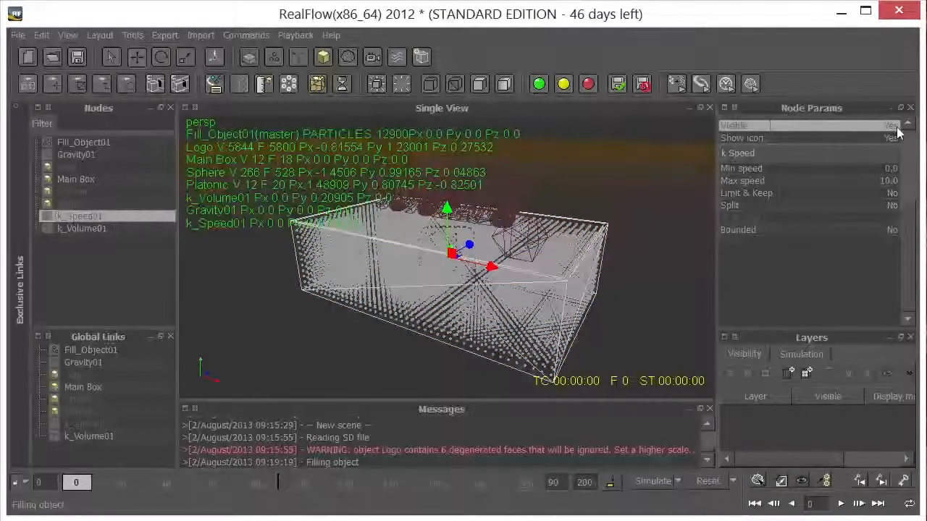
drag(907, 241, 915, 159)
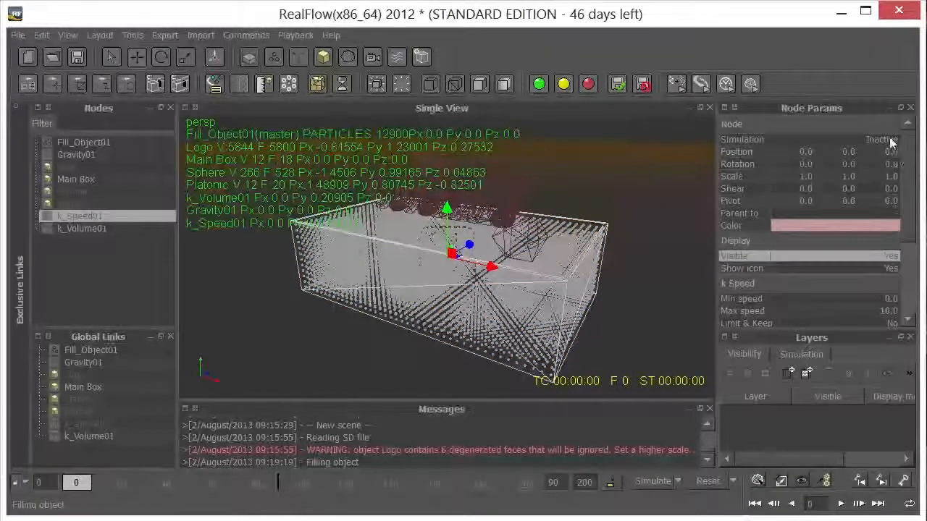
click(886, 141)
click(887, 141)
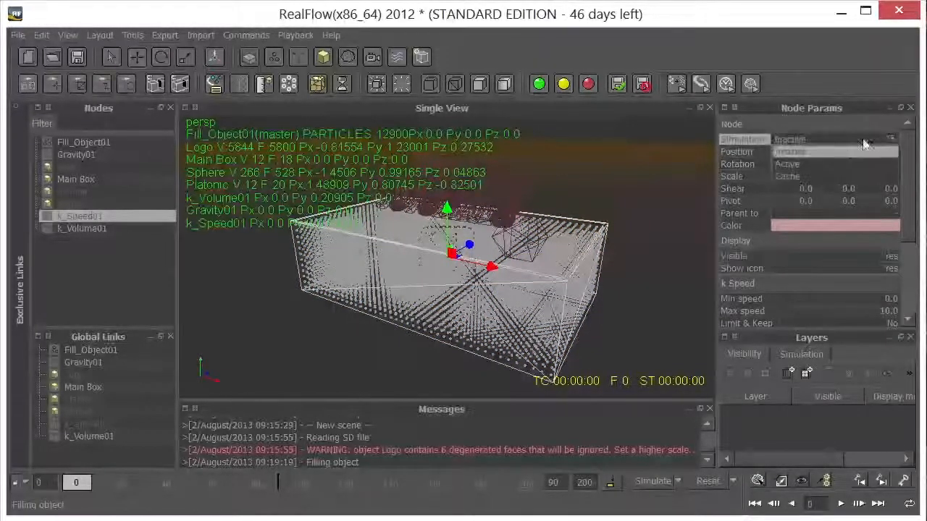
click(826, 163)
scroll(911, 171, down, 1)
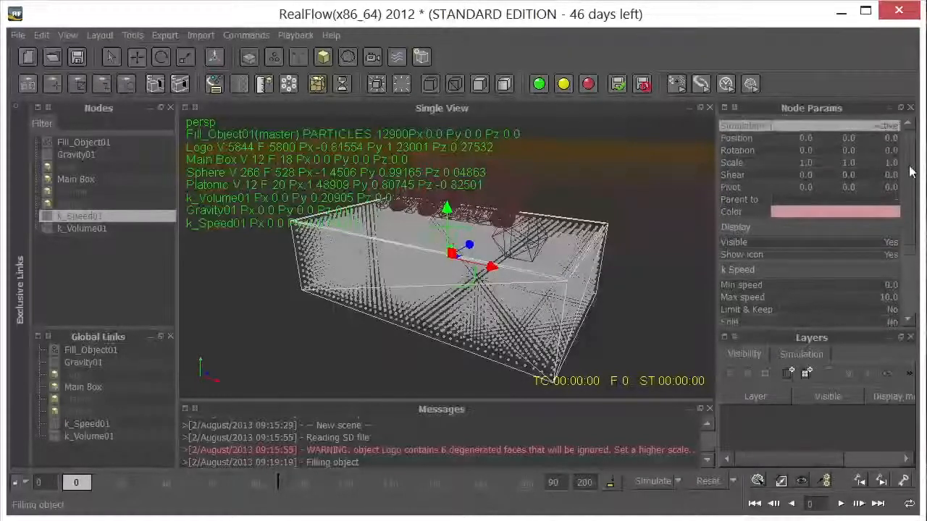
scroll(911, 171, down, 4)
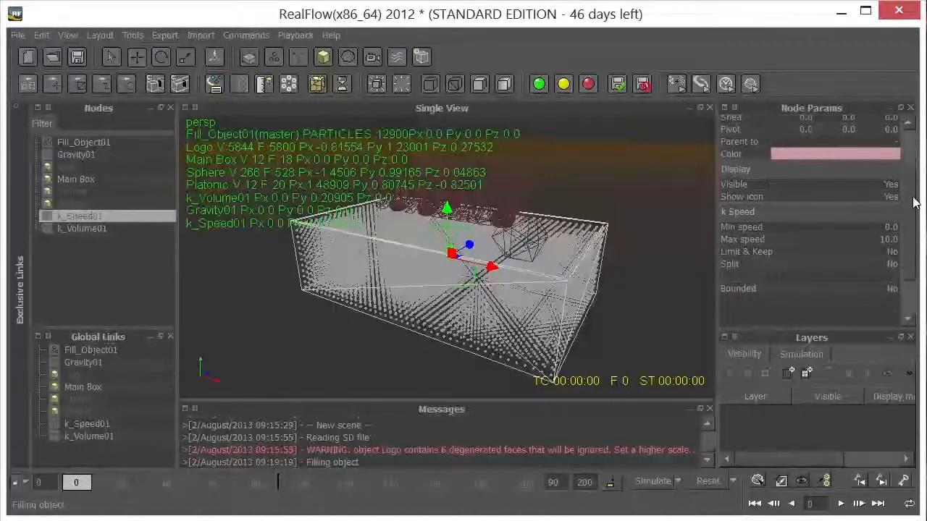
click(897, 253)
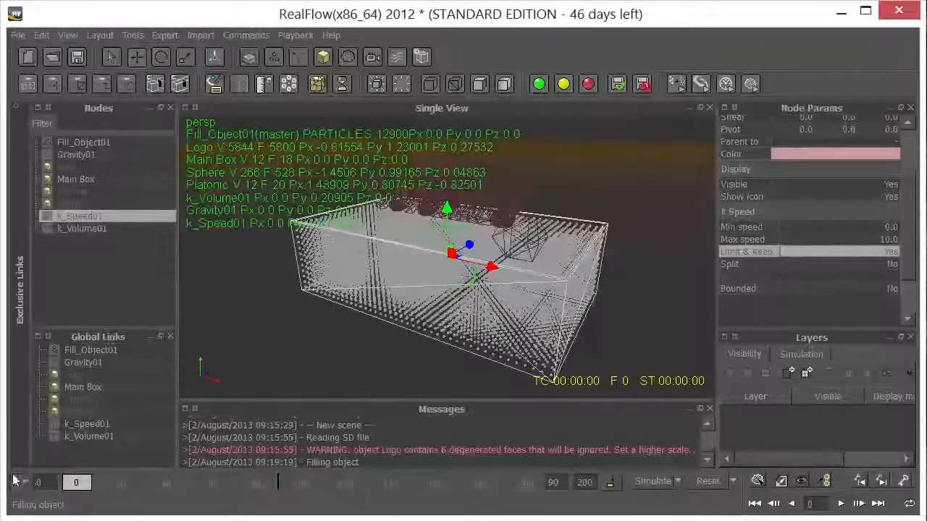
- Simulate the fluid settling in the box and make the settled particles the initial state of Fill_Object01
click(643, 483)
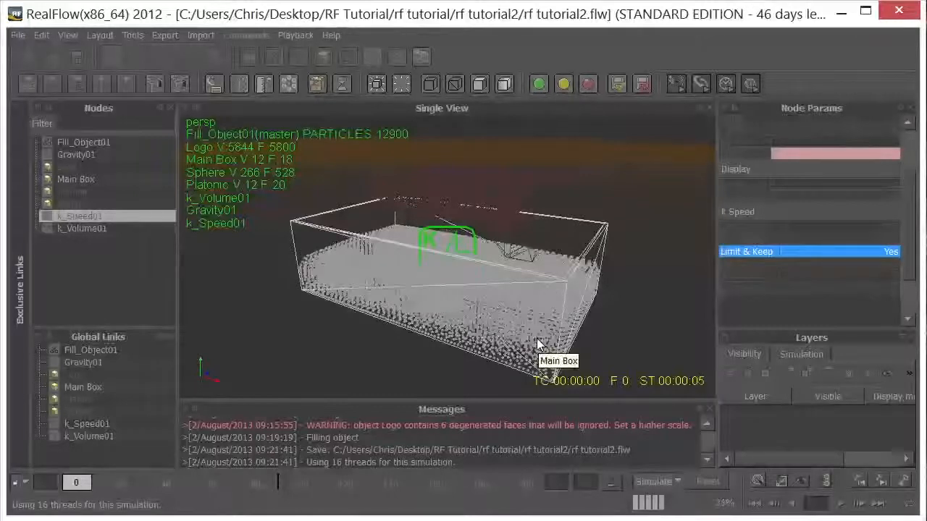
click(74, 142)
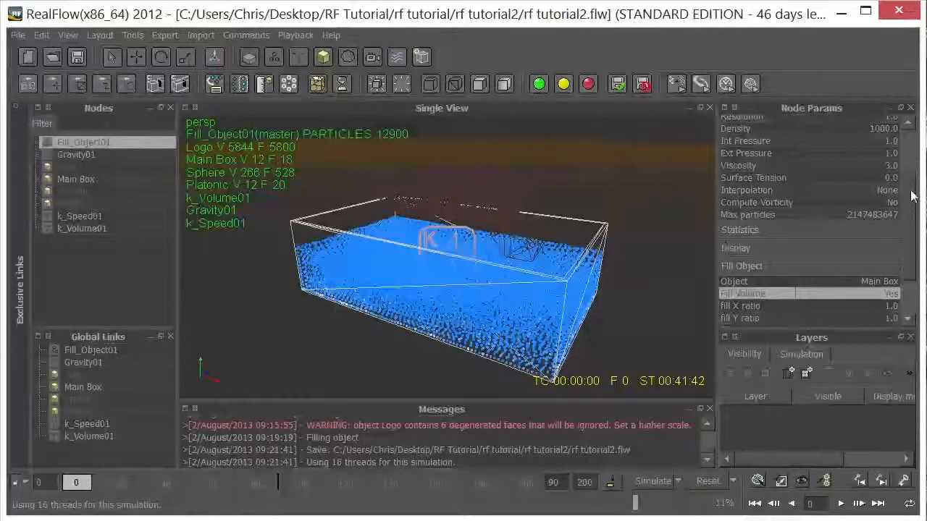
drag(912, 197, 909, 137)
click(779, 142)
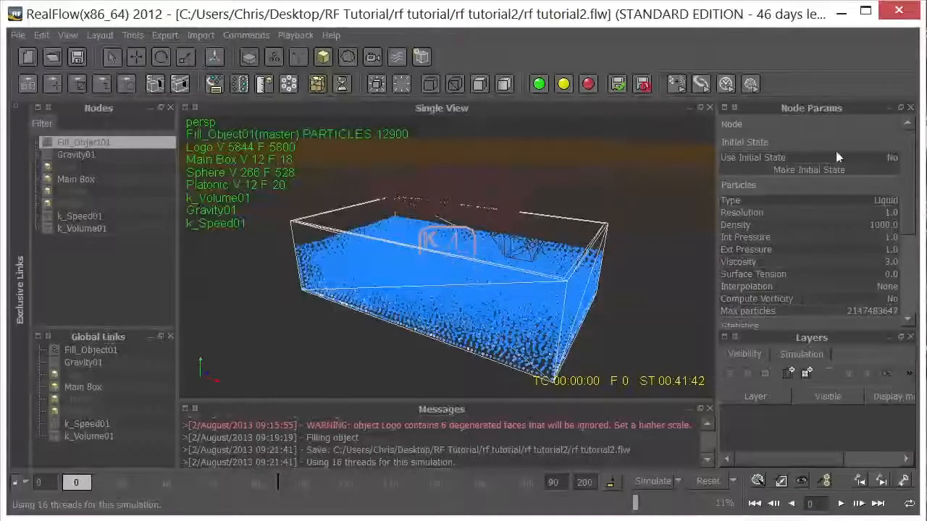
click(885, 157)
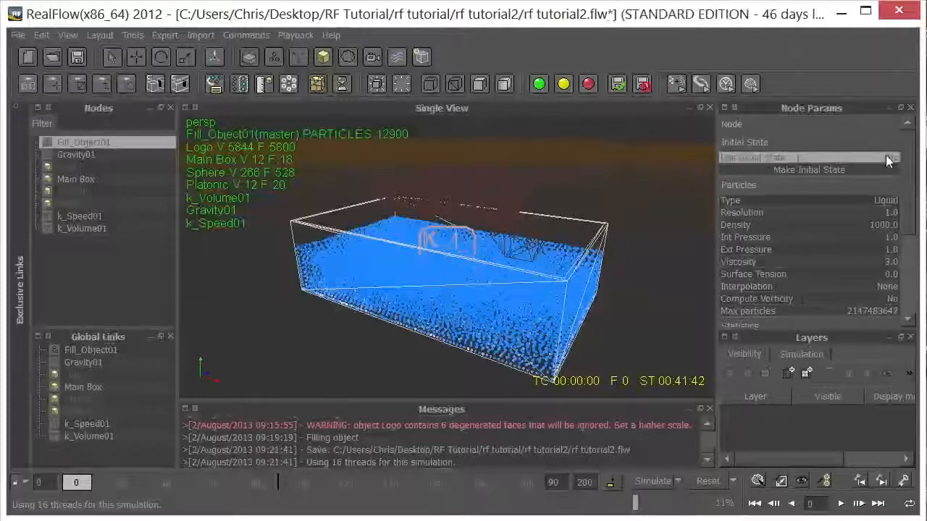
click(820, 170)
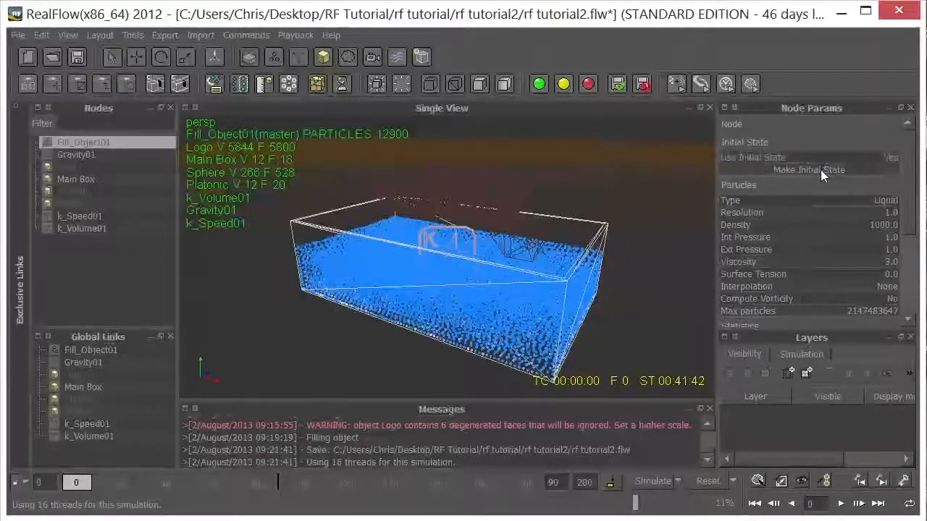
- Reset the simulation data to the stored initial state
click(734, 481)
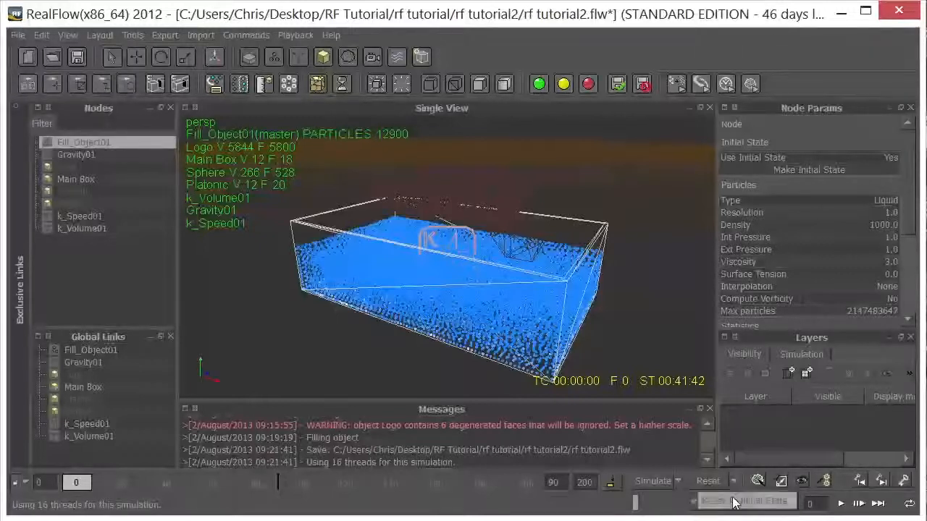
click(707, 481)
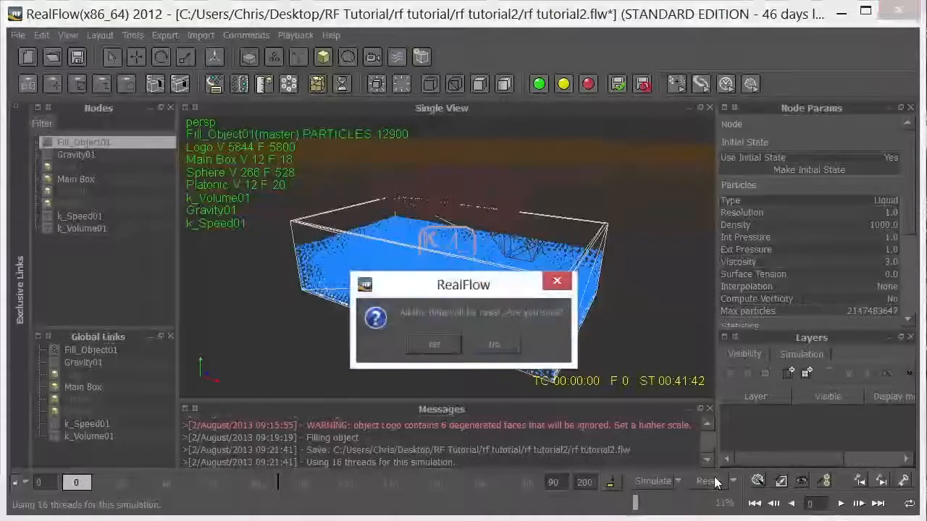
click(443, 345)
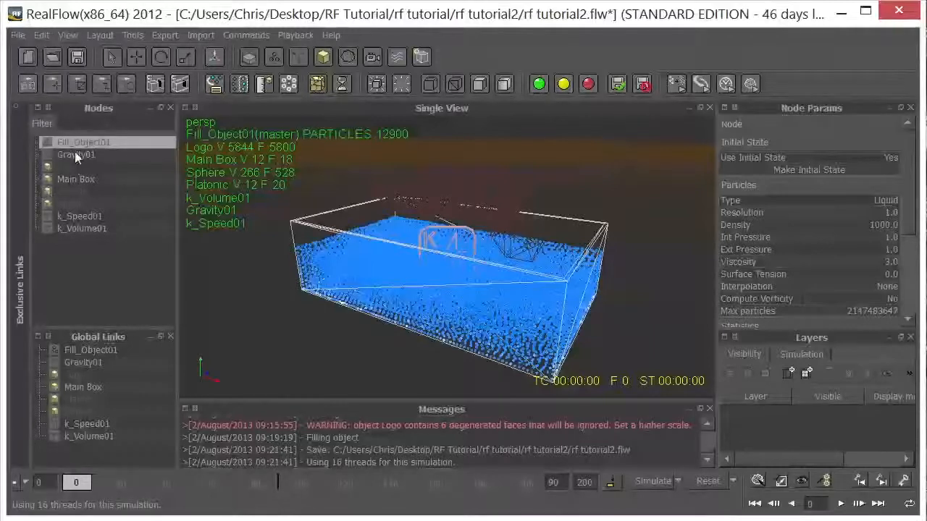
- Set the Logo, Platonic and Sphere objects' Simulation to Active and their Dynamics to Active rigid body
click(81, 189)
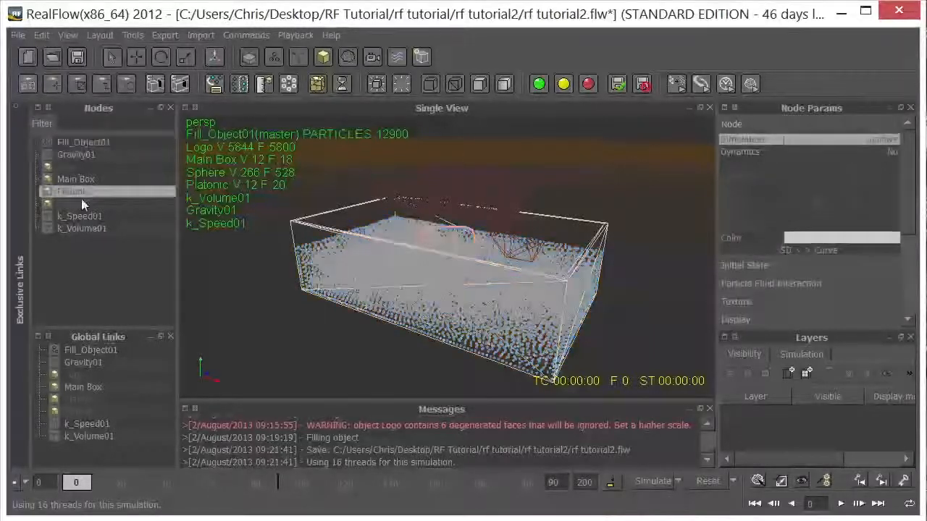
ctrl+click(81, 202)
ctrl+click(77, 166)
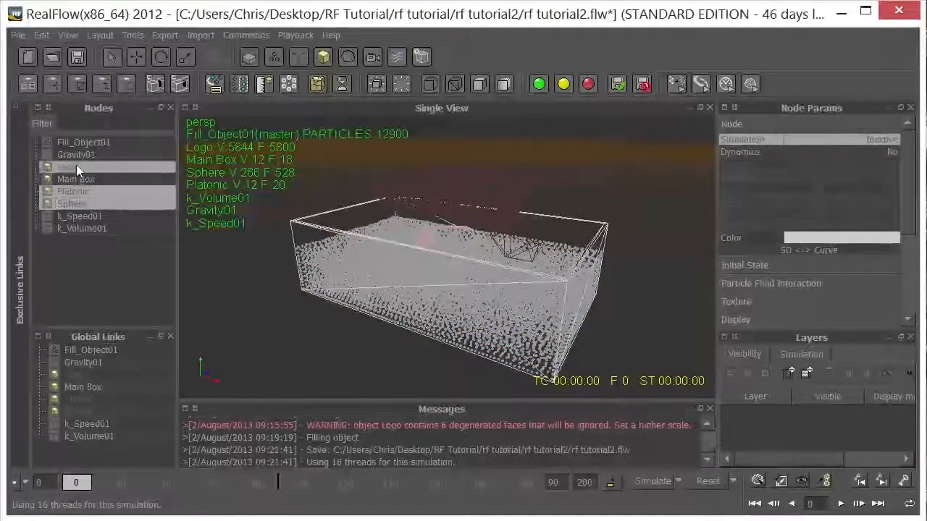
click(895, 142)
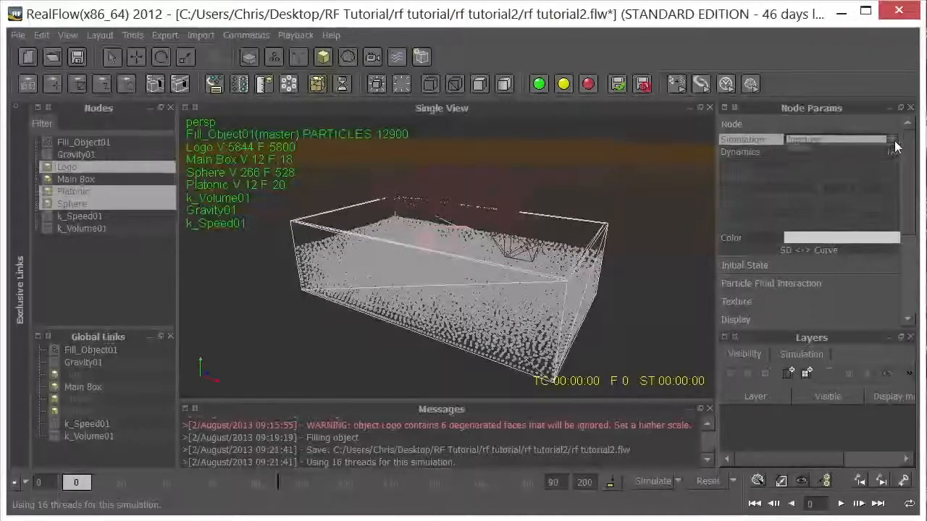
click(895, 142)
click(845, 167)
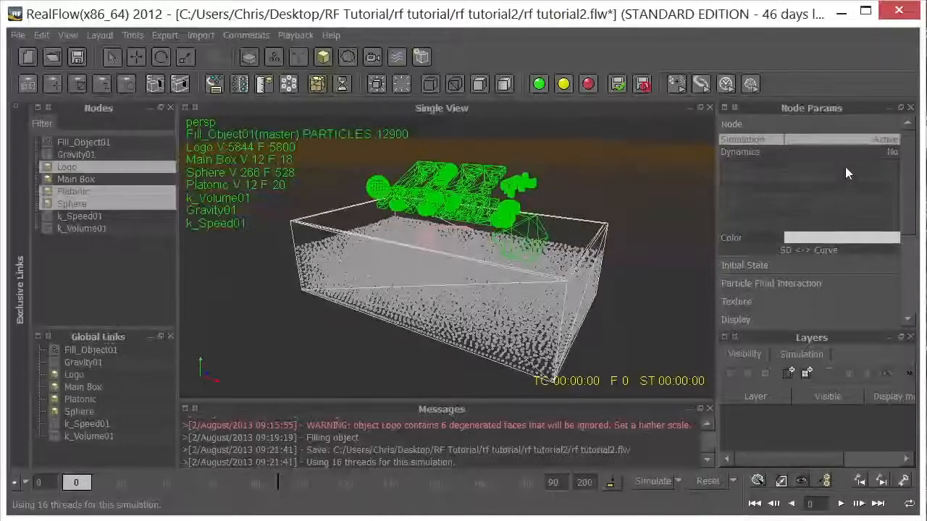
click(894, 152)
click(893, 151)
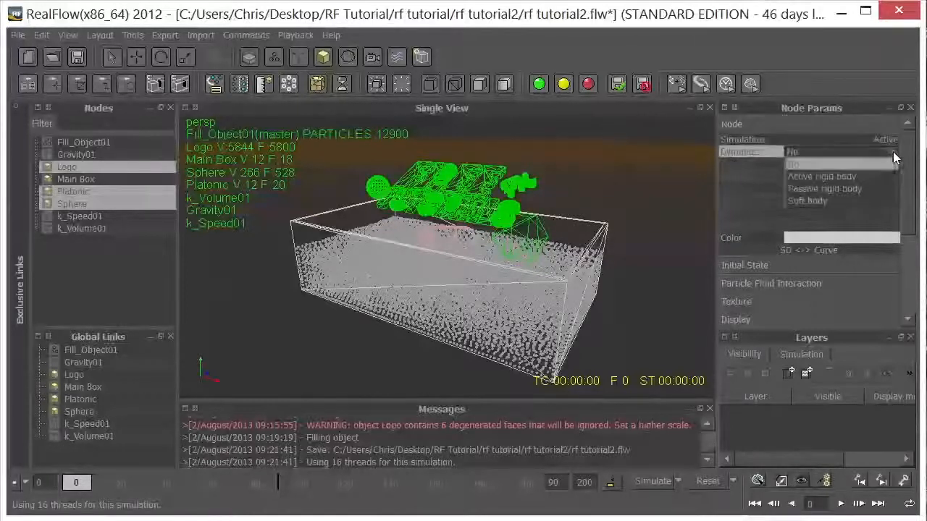
click(879, 176)
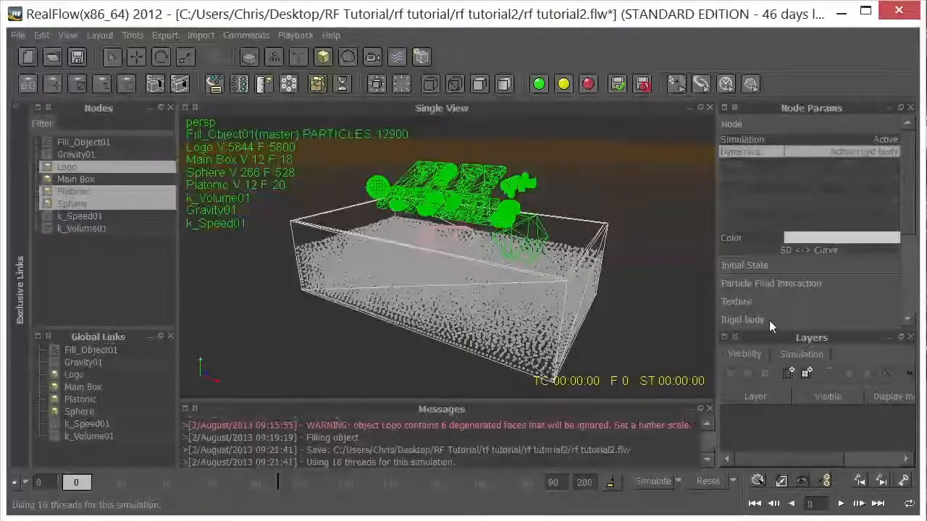
- Set the rigid body mass of the Logo, Platonic and Sphere objects to 50
drag(905, 209, 905, 262)
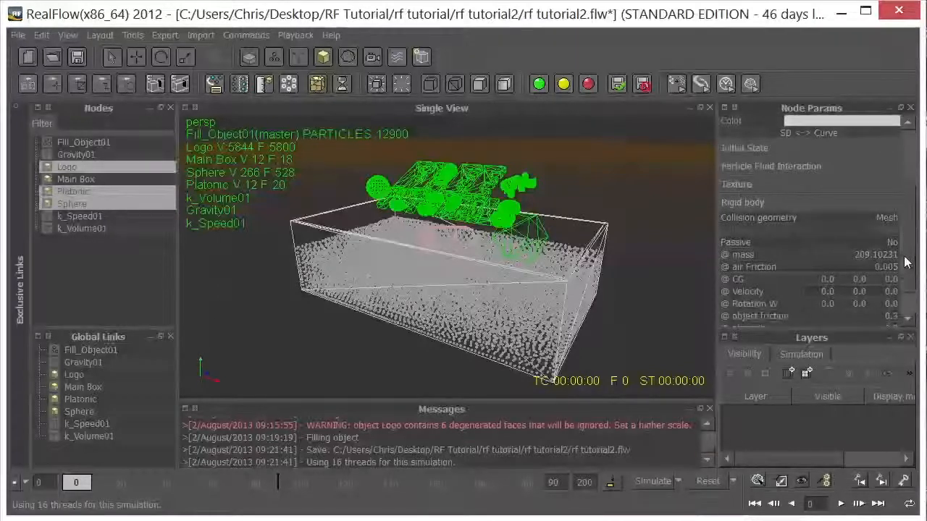
double_click(867, 253)
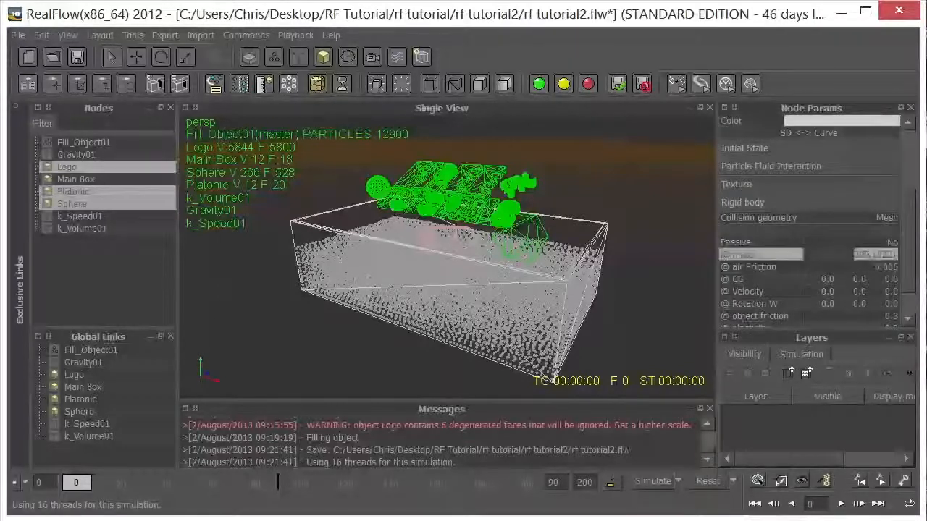
text(50)
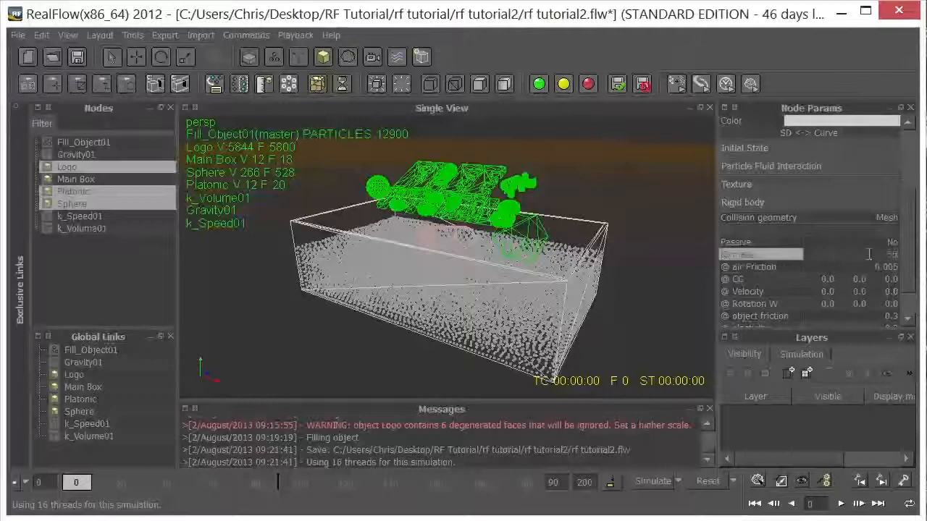
key(Return)
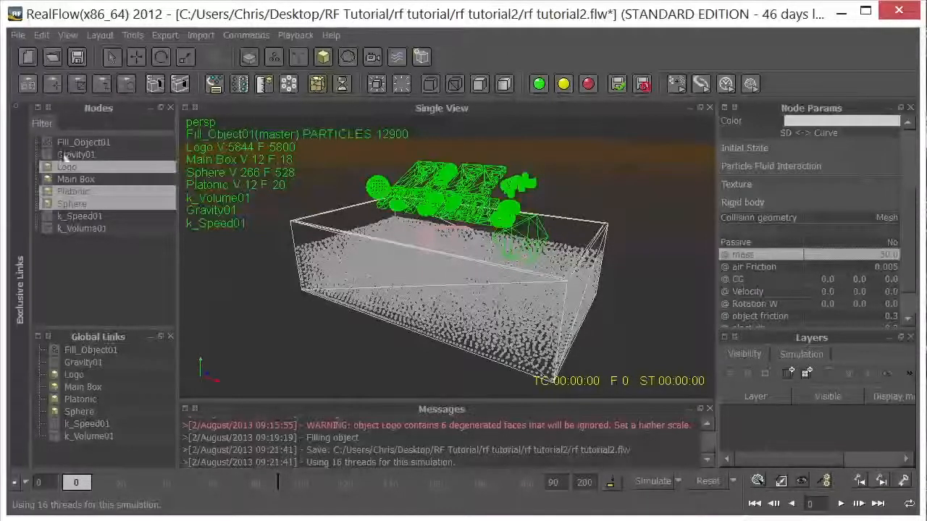
- Keep Main Box's Simulation at Active and set its Dynamics to Passive rigid body
click(77, 179)
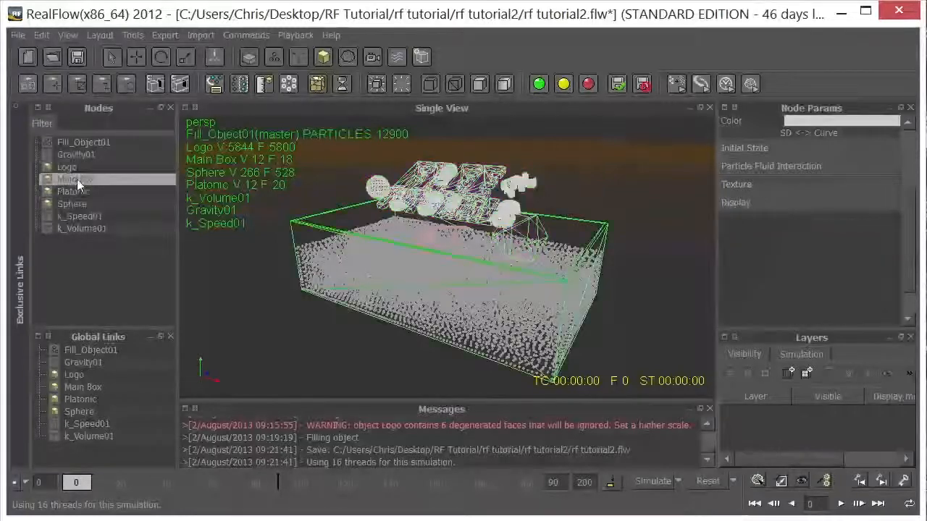
drag(909, 210, 911, 149)
click(896, 141)
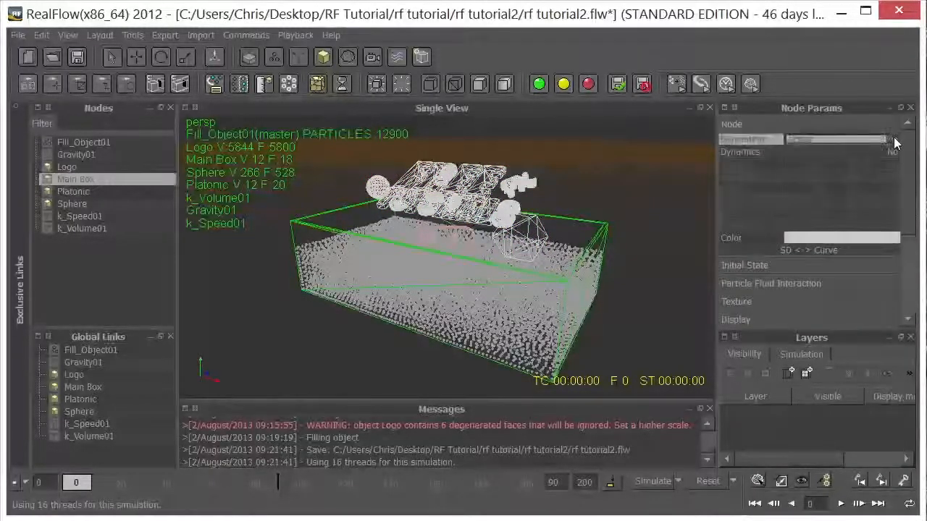
click(891, 139)
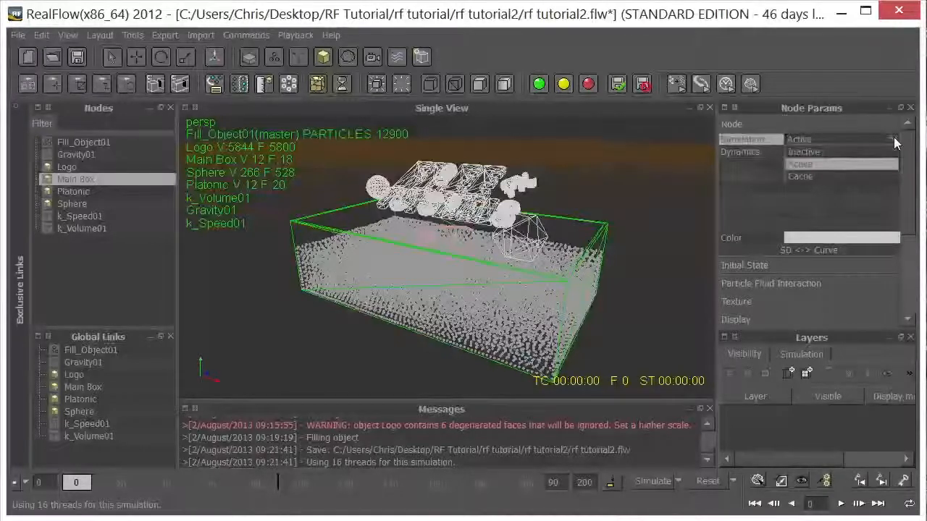
click(890, 127)
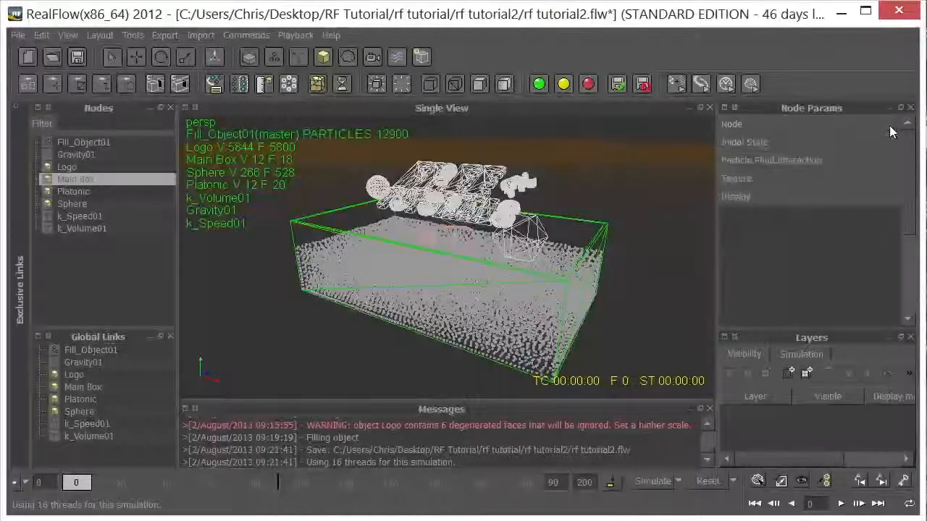
click(890, 125)
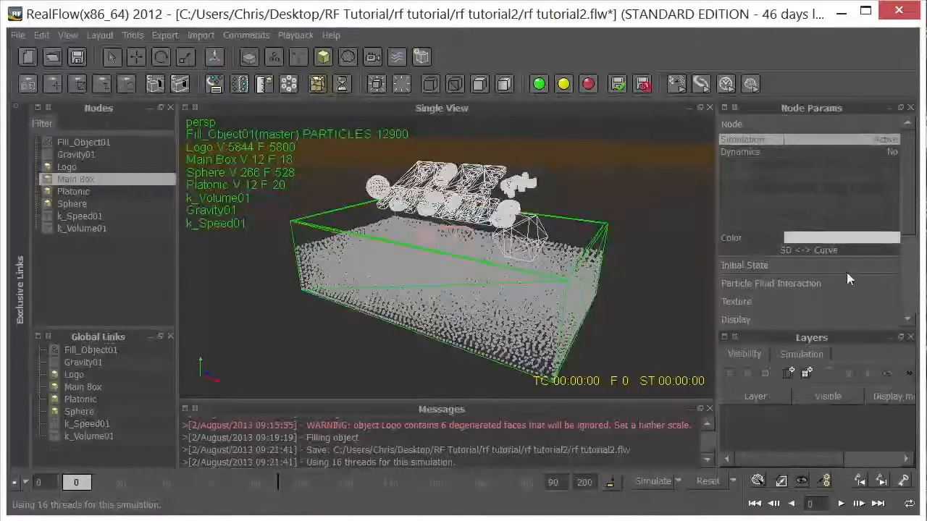
click(893, 153)
click(894, 154)
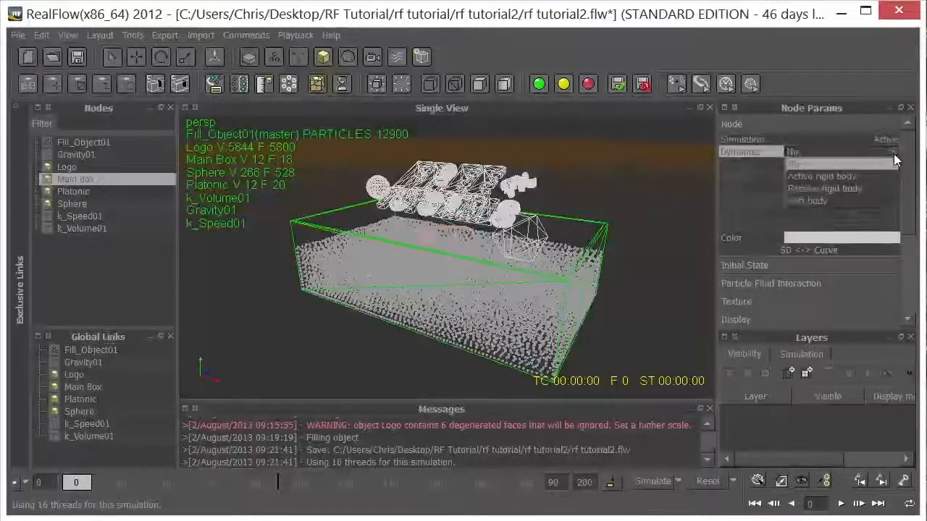
click(868, 187)
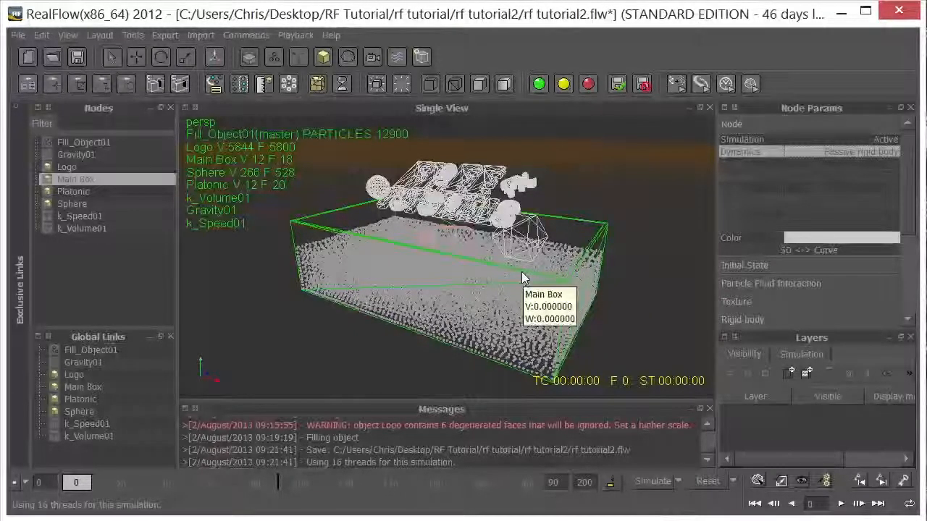
- Show the scene in the front view and run the simulation with the rigid bodies falling into the fluid
alt+drag(530, 325, 582, 297)
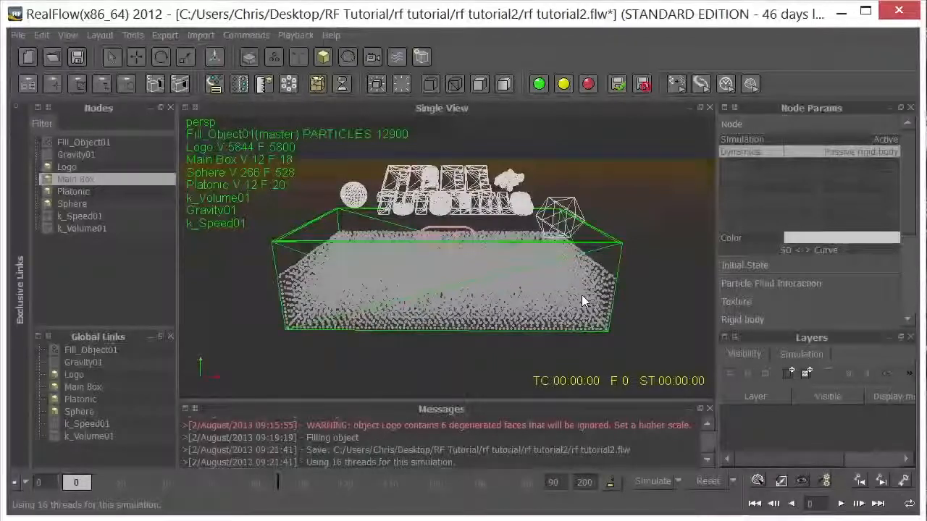
key(3)
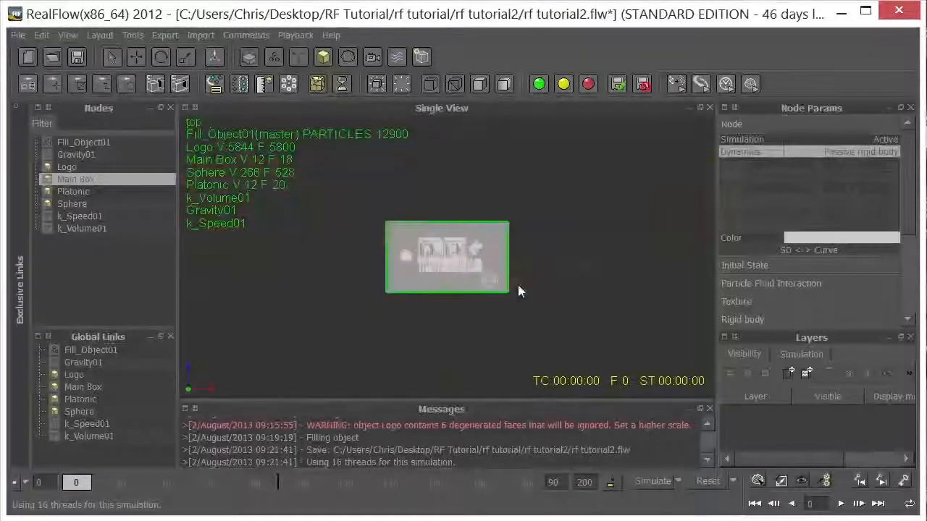
key(4)
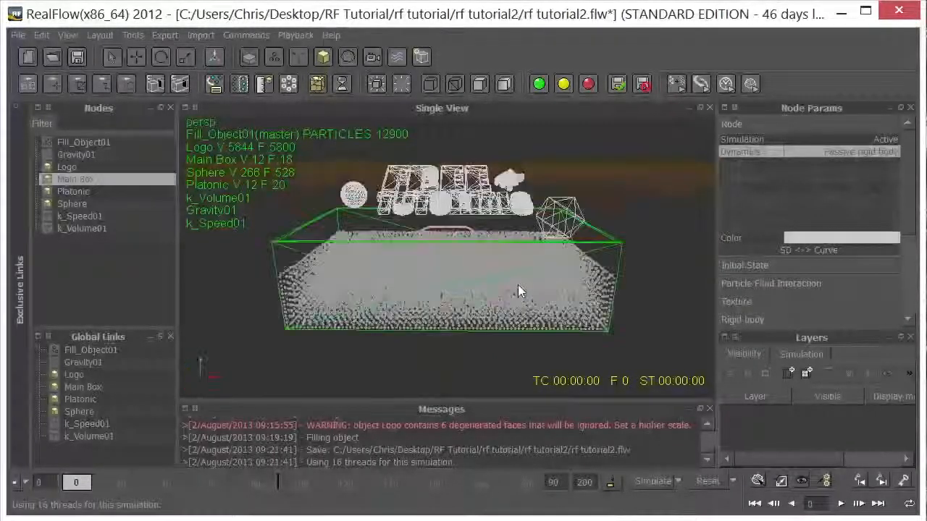
key(1)
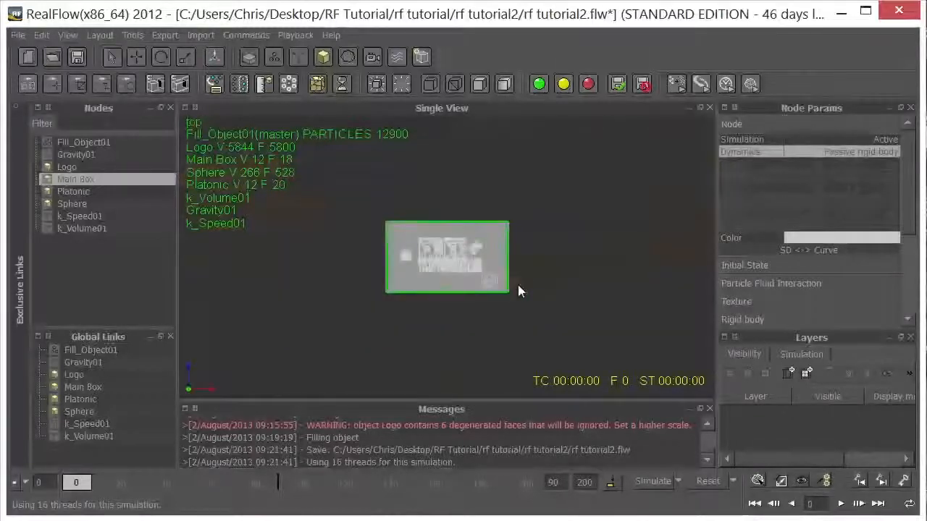
key(2)
scroll(497, 251, up, 3)
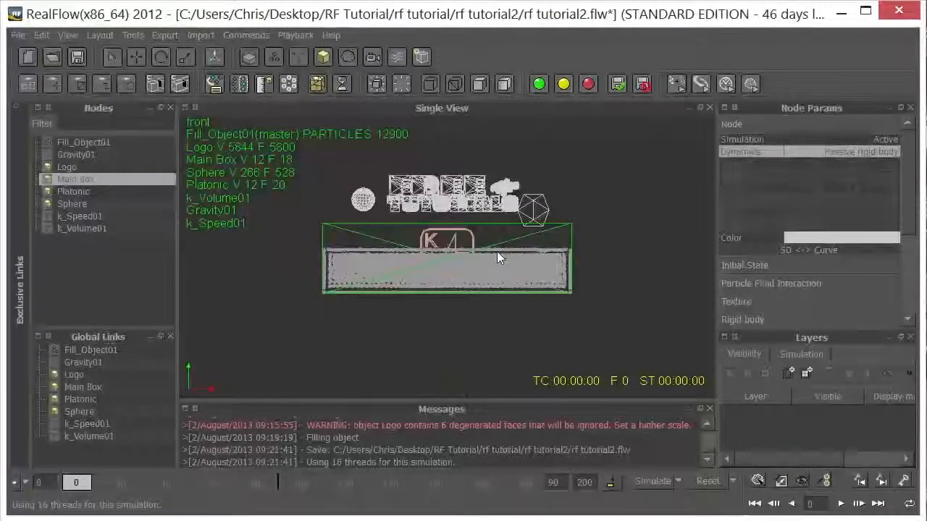
click(652, 483)
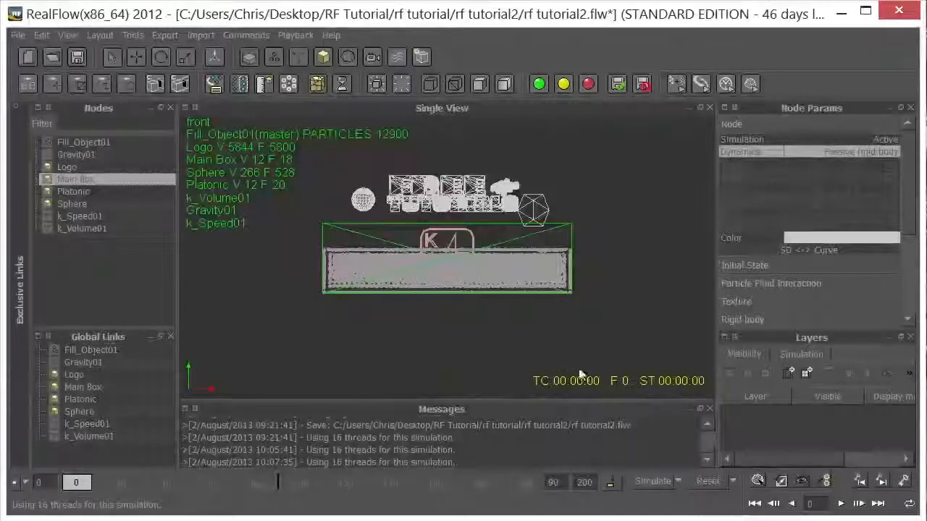
- Set the k_Speed01 daemon's Simulation to Inactive and clear the node selection
click(81, 217)
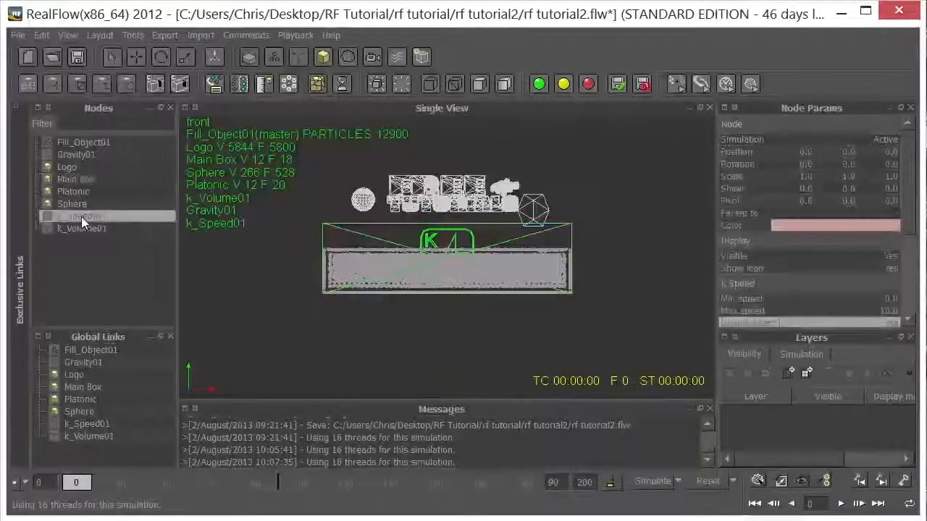
click(893, 141)
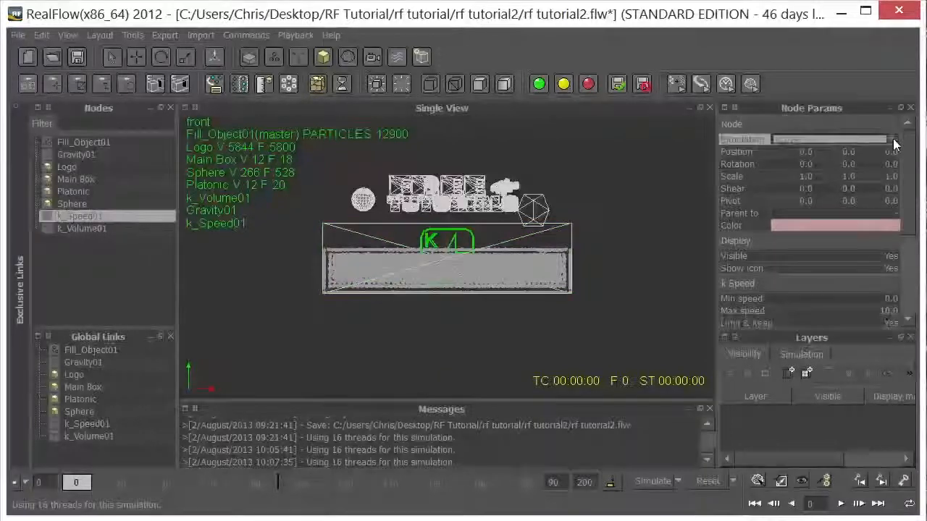
click(894, 142)
click(853, 148)
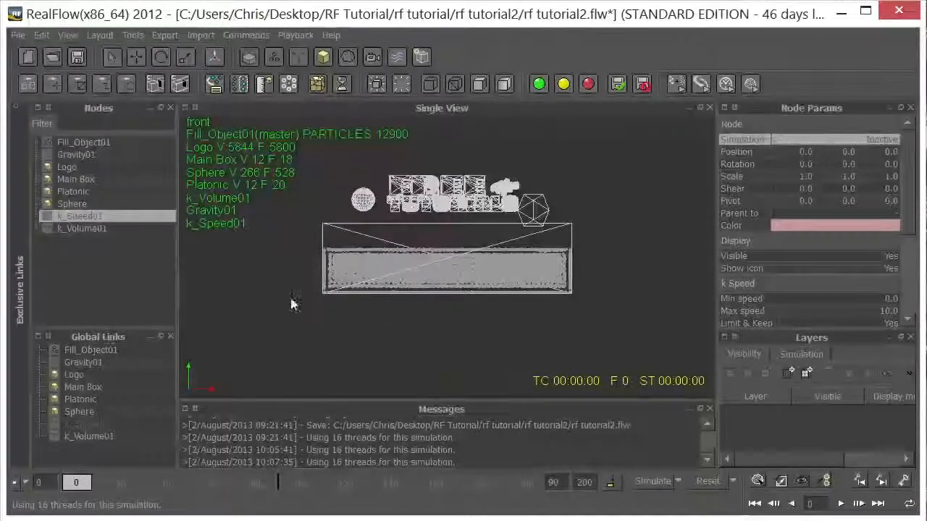
click(126, 242)
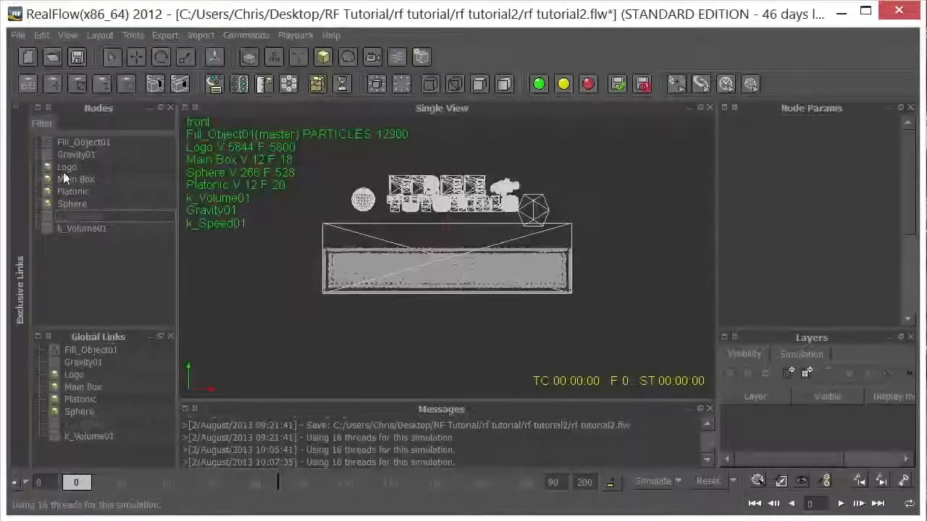
- Run the simulation with Fill_Object01 selected and review the simulated frames 55 to 89 in the perspective view
click(84, 143)
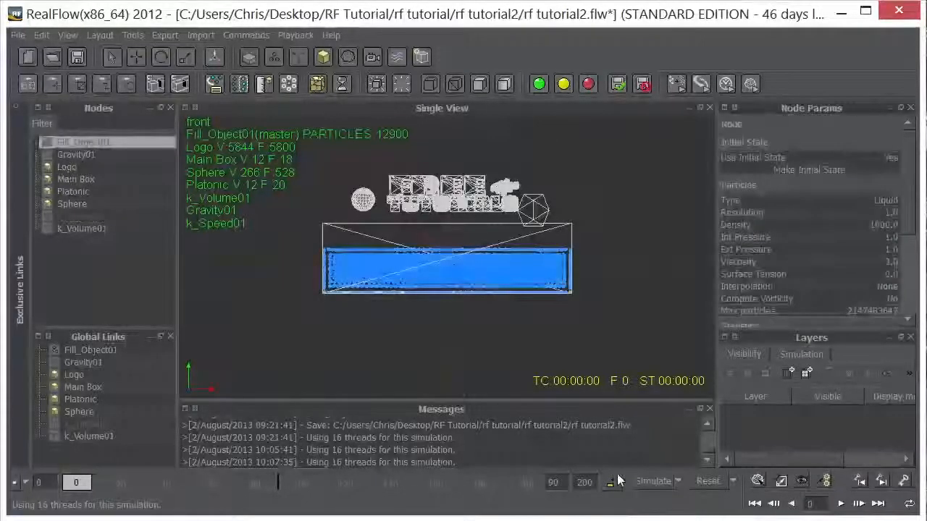
click(654, 481)
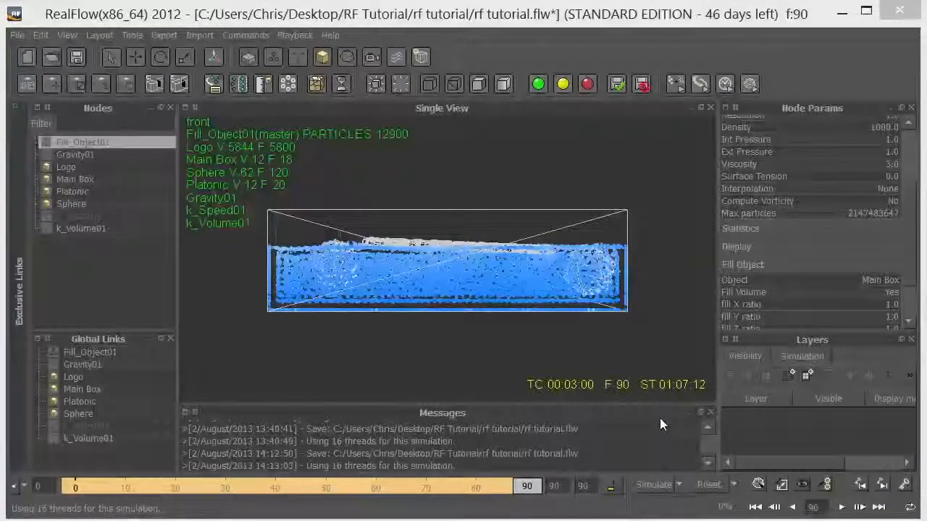
drag(526, 486, 351, 488)
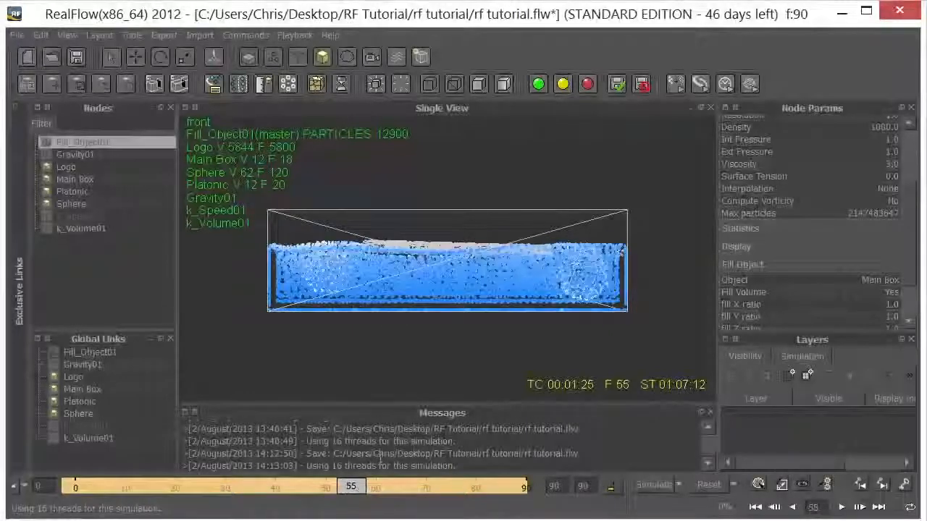
key(4)
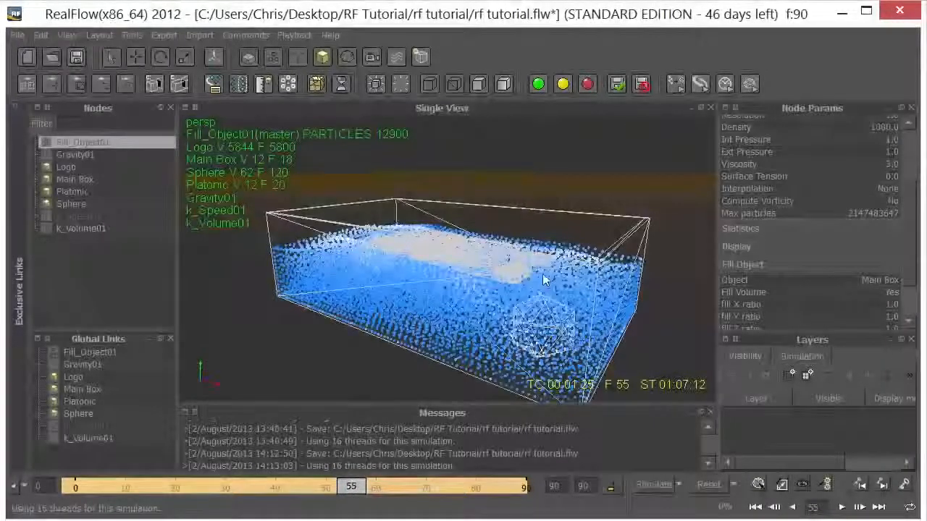
alt+drag(539, 272, 542, 292)
drag(367, 500, 527, 494)
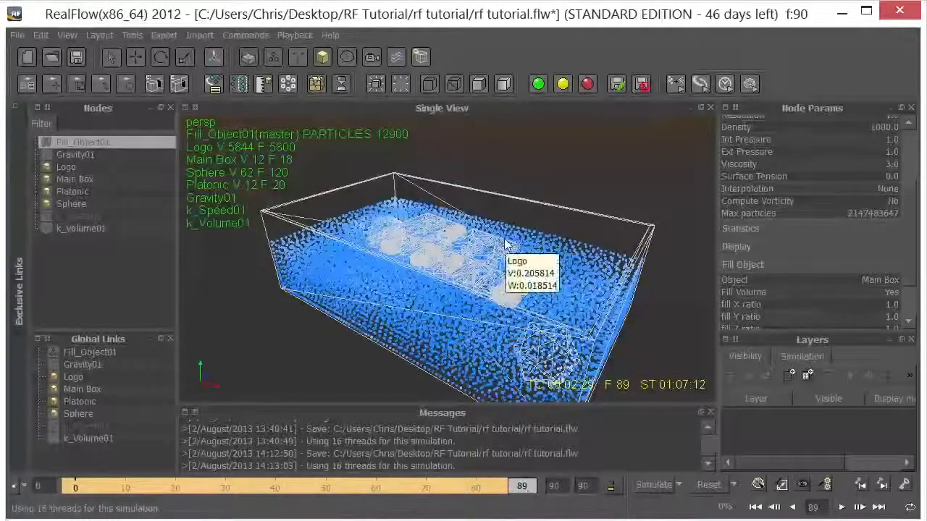
- Review the rigid body parameters of Logo, Platonic and Sphere together, and the Simulation and Dynamics settings of Main Box
click(68, 166)
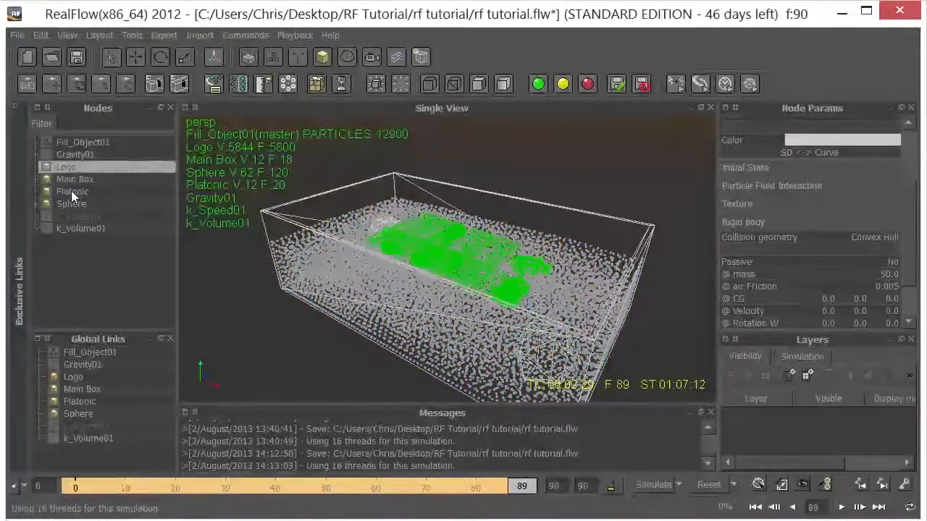
ctrl+click(71, 190)
ctrl+click(72, 204)
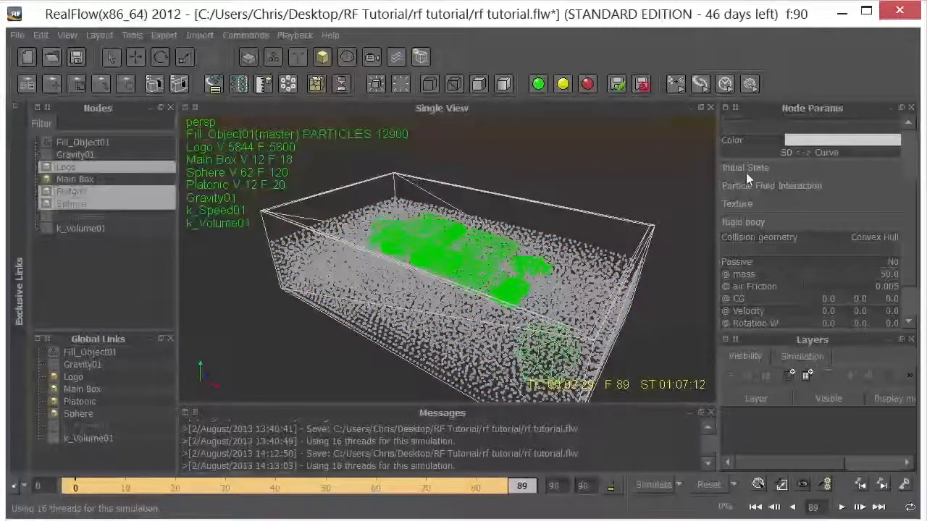
drag(914, 208, 914, 215)
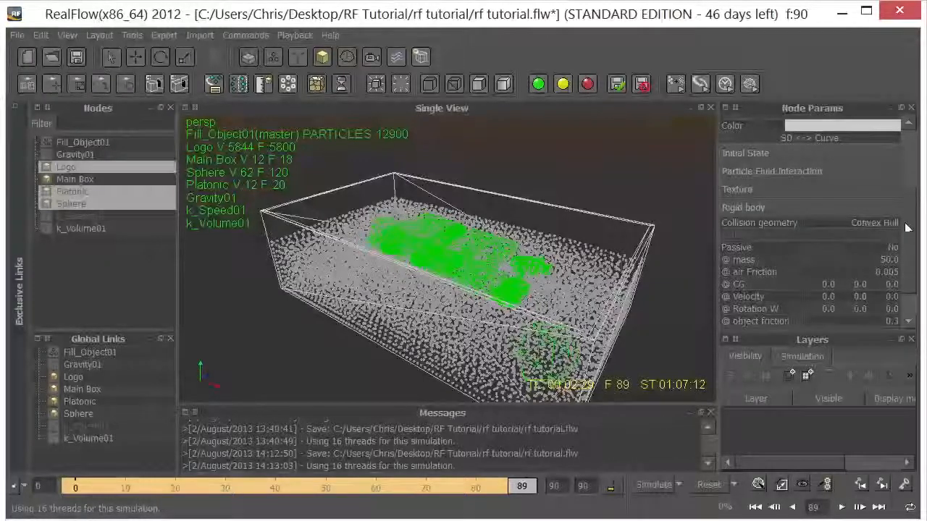
scroll(905, 229, up, 1)
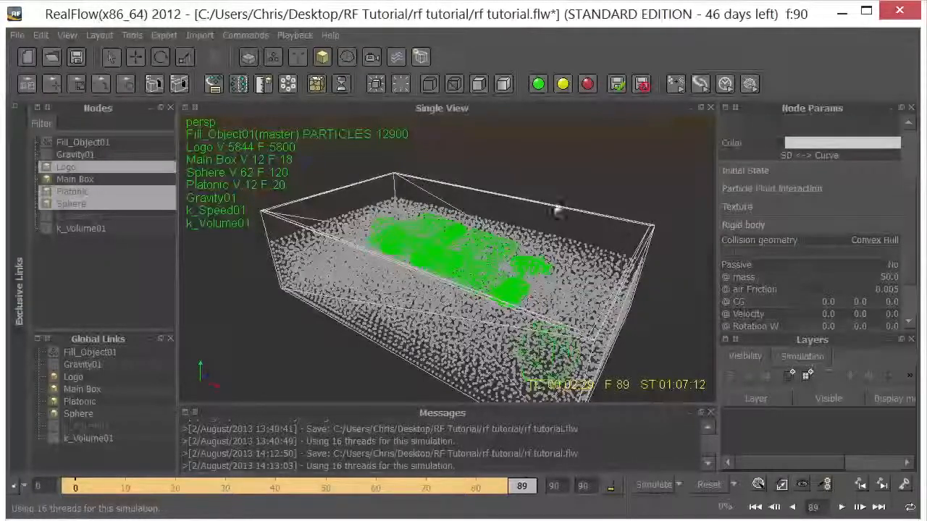
click(70, 179)
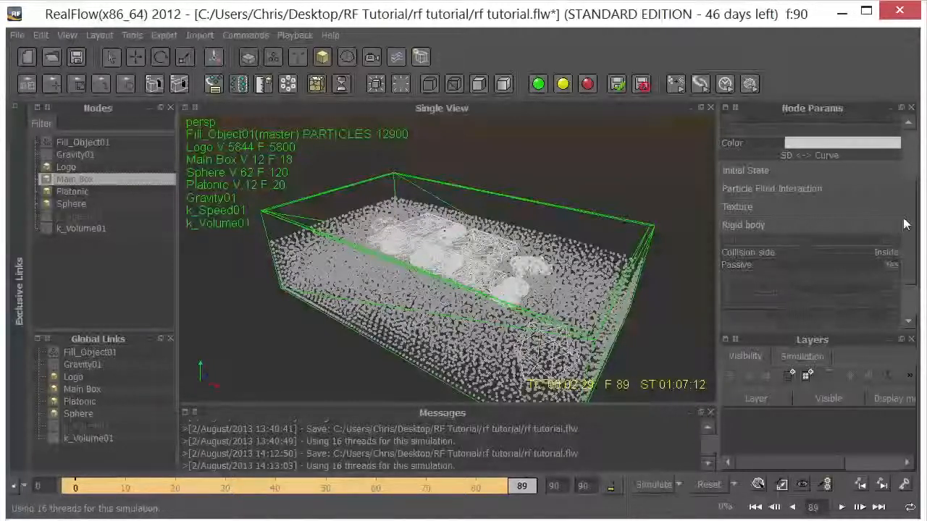
scroll(898, 225, up, 3)
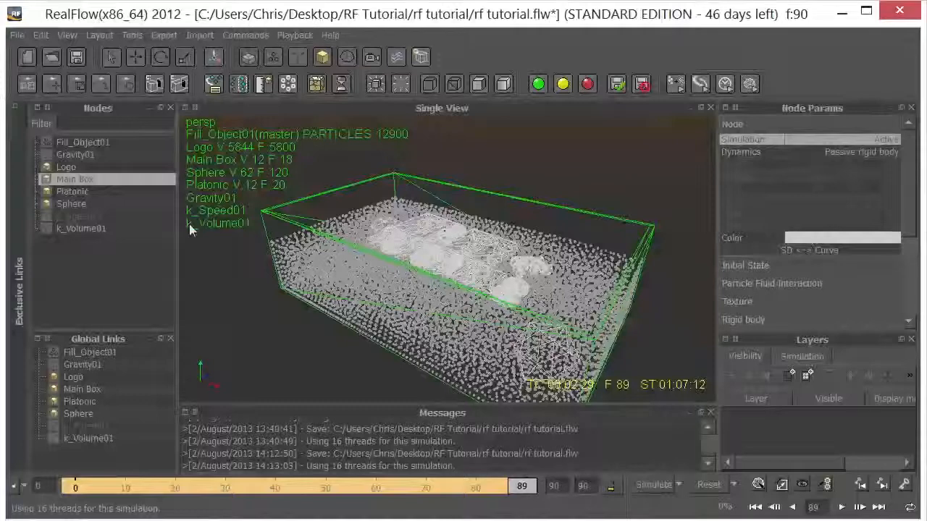
- Add a Renderkit particle mesh for the Fill_Object01 emitter and build it at frame 89
click(79, 145)
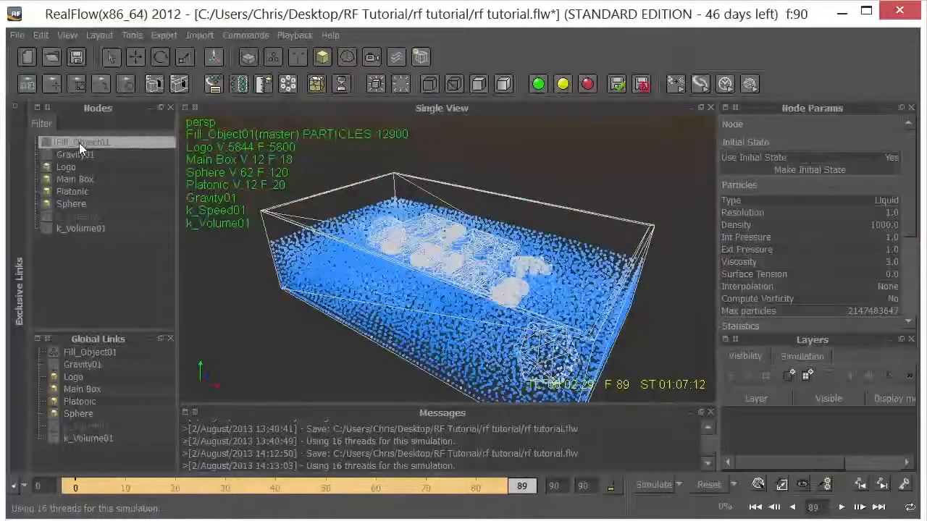
click(347, 55)
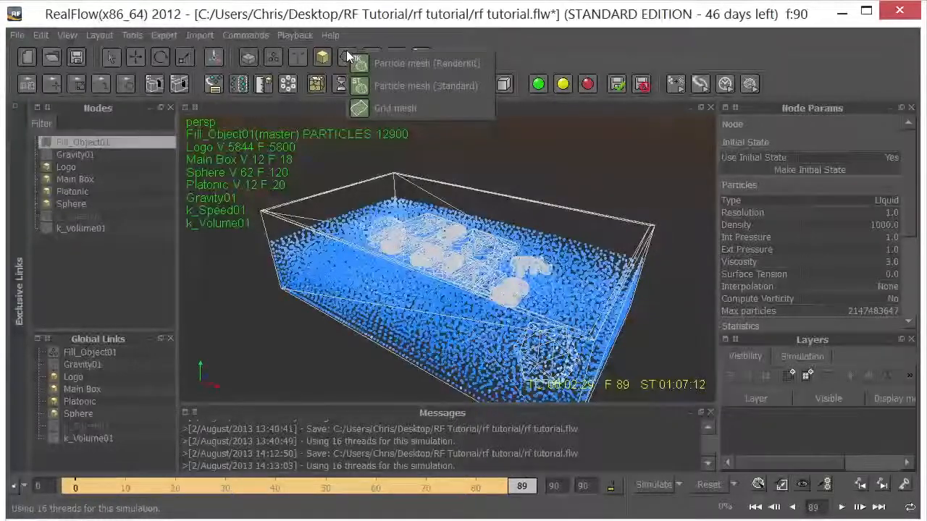
click(389, 64)
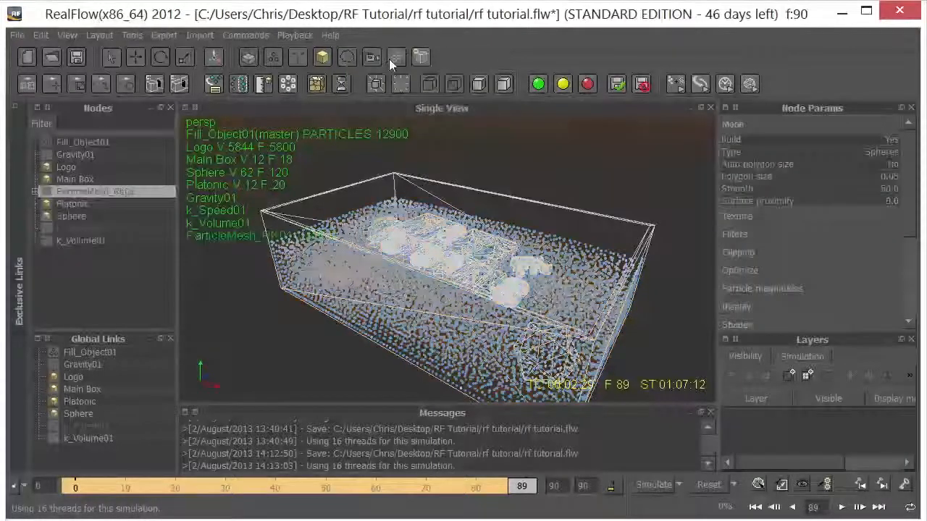
click(36, 192)
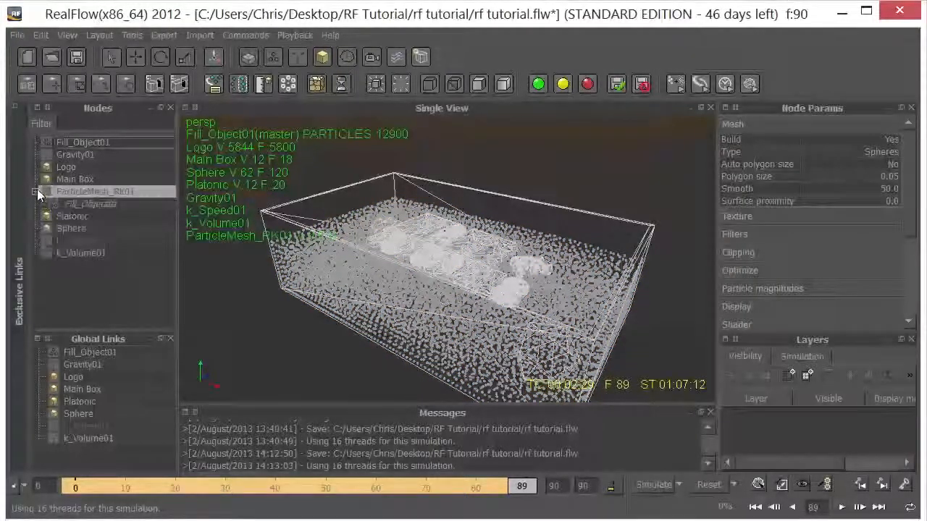
right_click(95, 191)
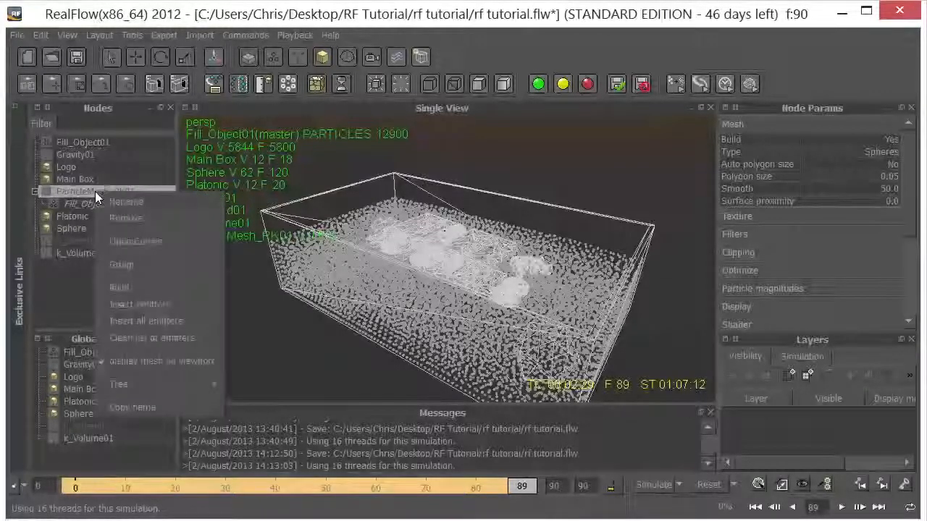
click(117, 282)
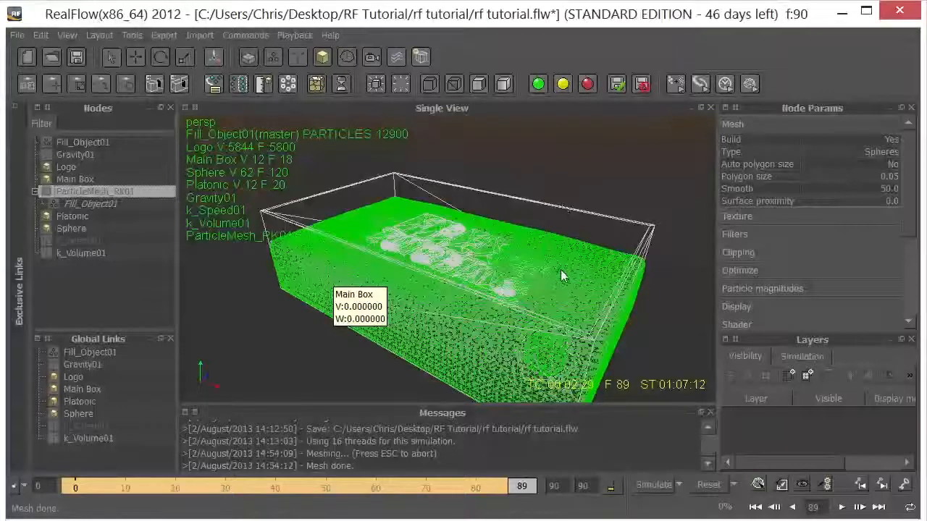
- Display the scene shaded and inspect the surface of the built particle mesh up close
scroll(563, 281, up, 3)
scroll(563, 282, down, 1)
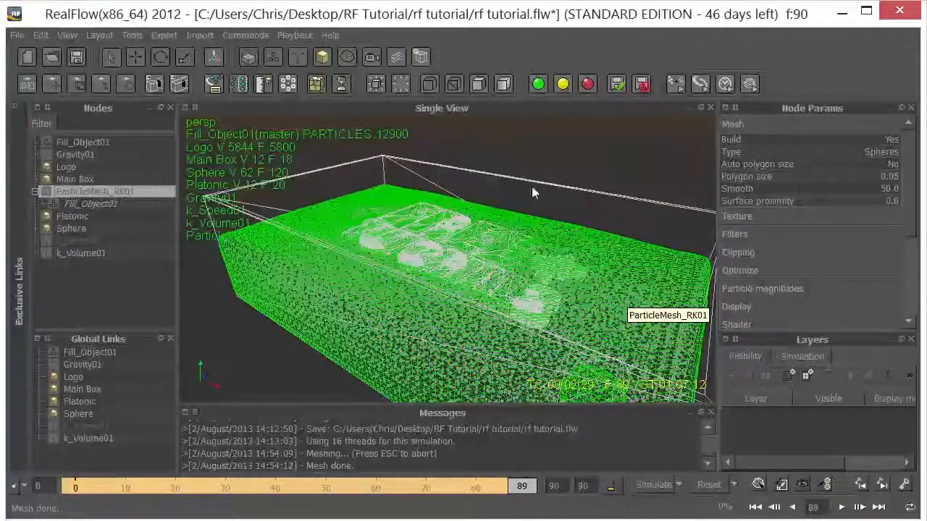
click(503, 85)
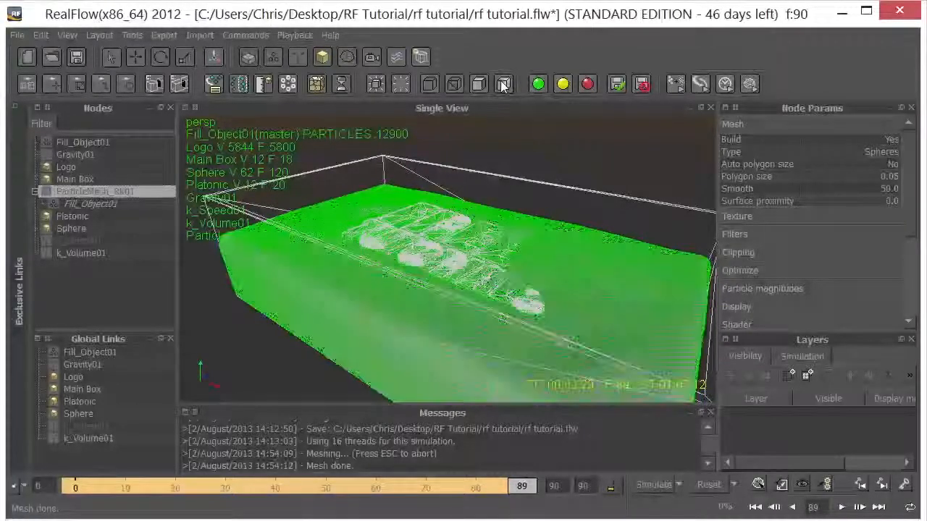
alt+drag(565, 282, 554, 264)
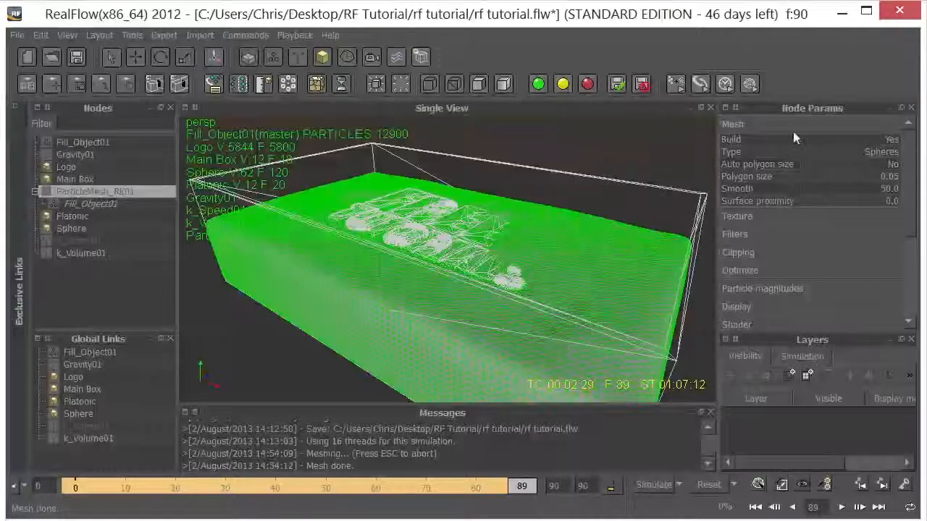
- Check the field radius of Fill_Object01 under ParticleMesh_RK01 and the mesh's polygon size and smoothing parameters
click(94, 204)
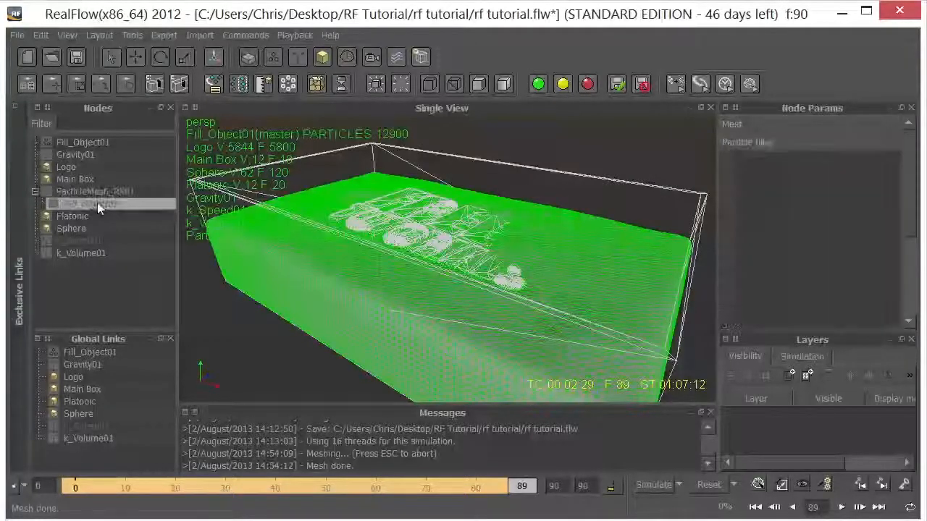
click(811, 129)
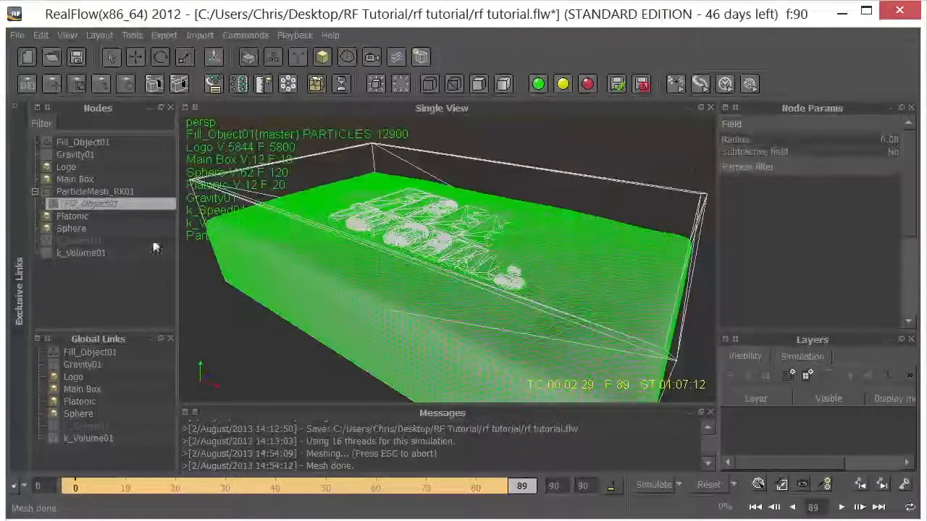
click(85, 191)
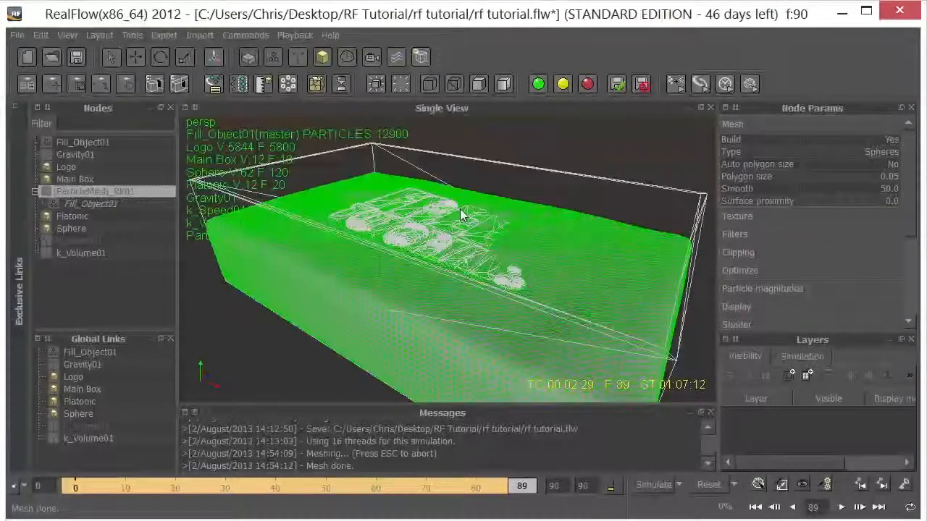
- Build the particle meshes for the simulated frame sequence and save the project
mouse_move(461, 214)
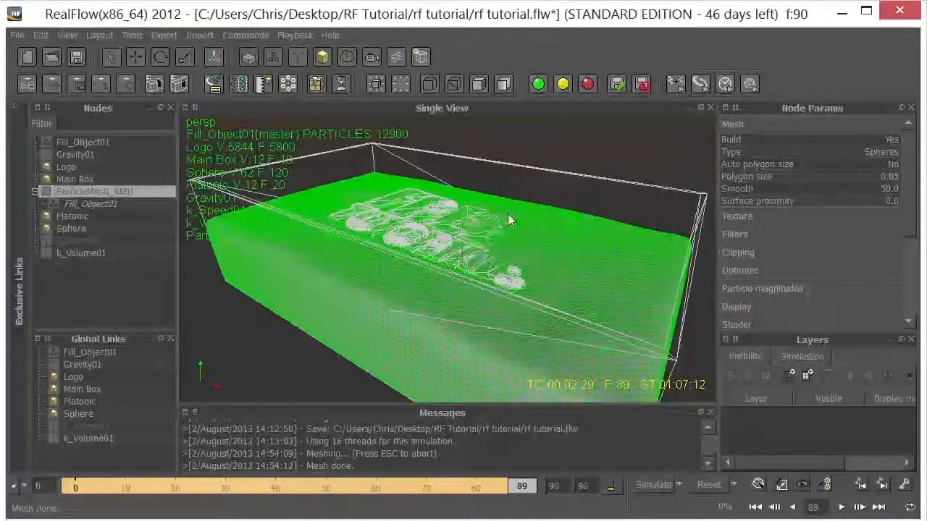
mouse_move(509, 219)
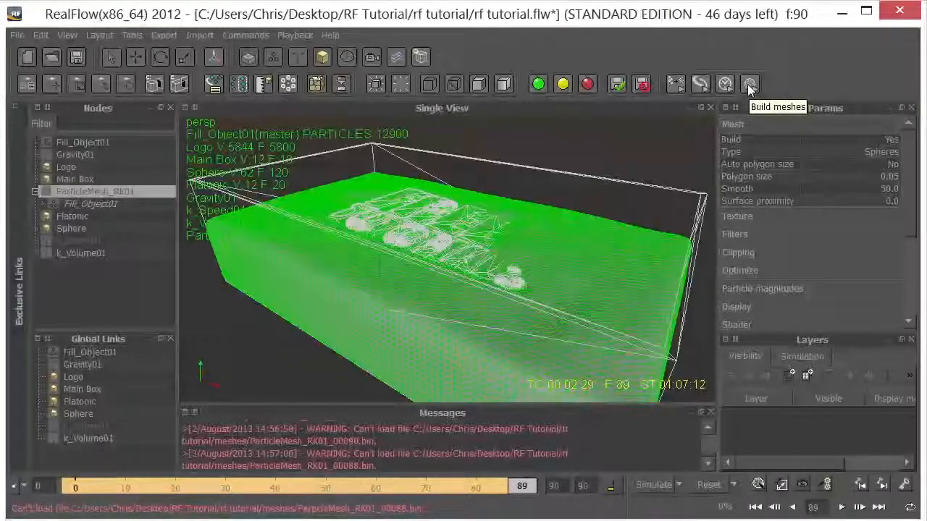
key(ctrl+s)
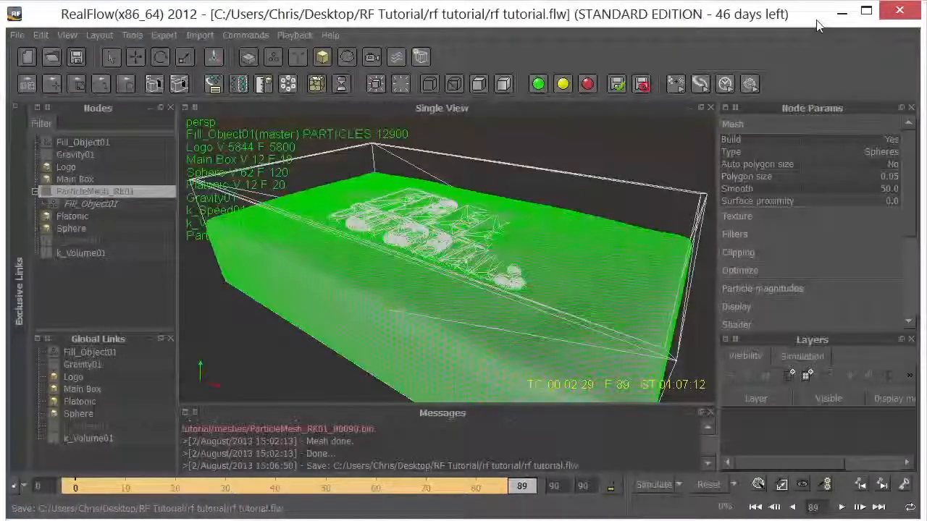
- Switch to Cinema 4D, open the recent file box.c4d and delete all of its objects
click(840, 13)
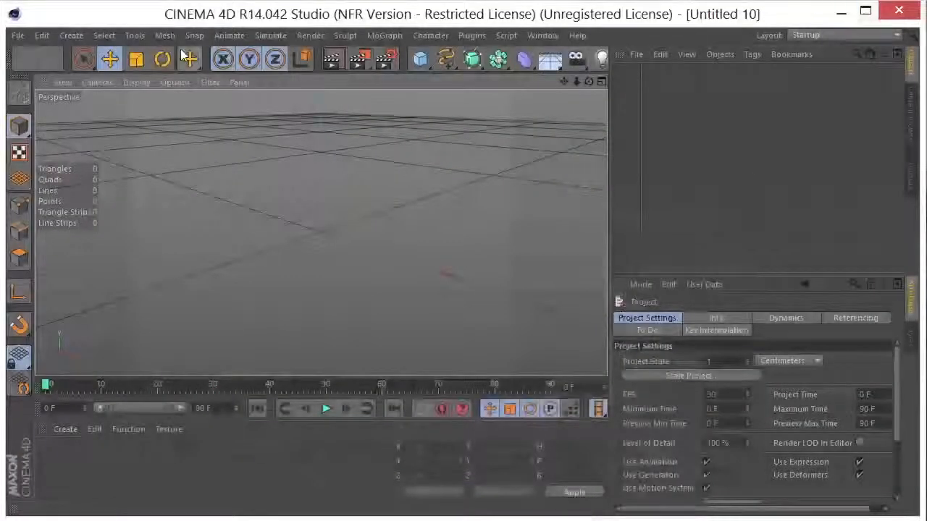
click(17, 36)
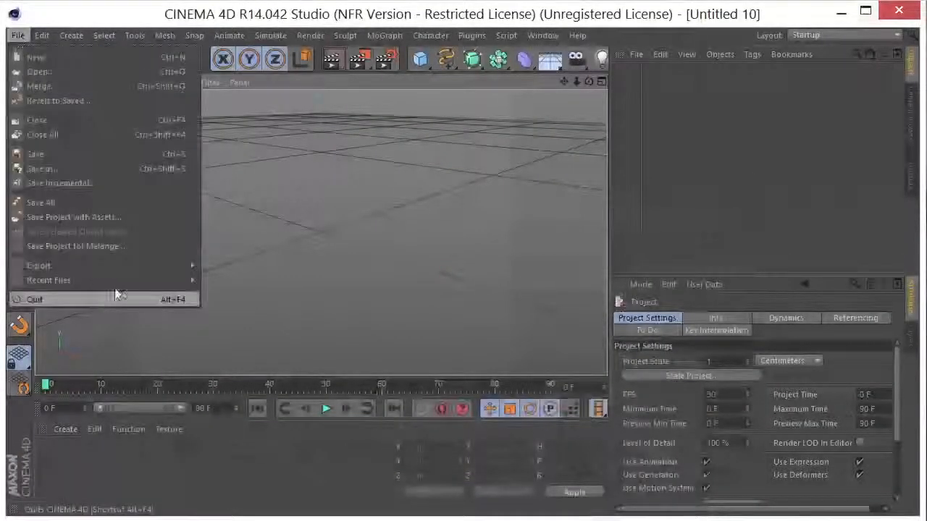
mouse_move(116, 285)
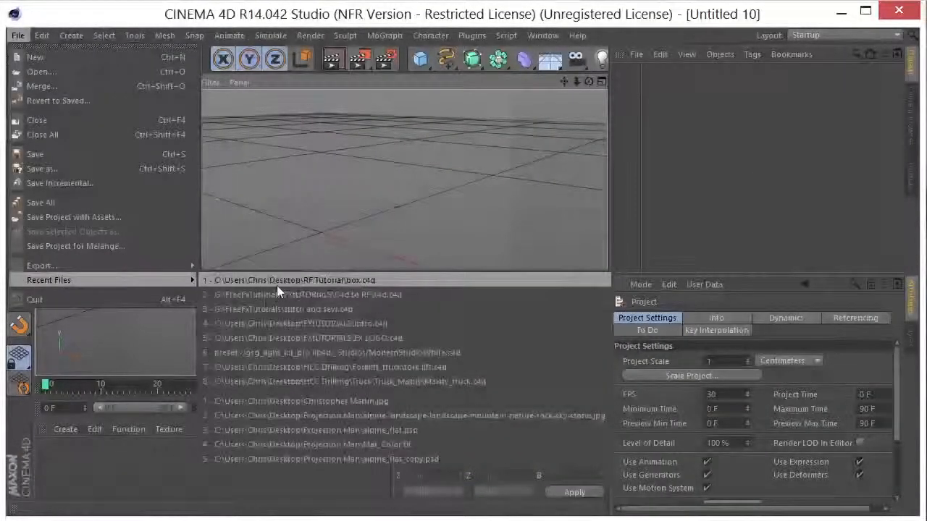
click(276, 283)
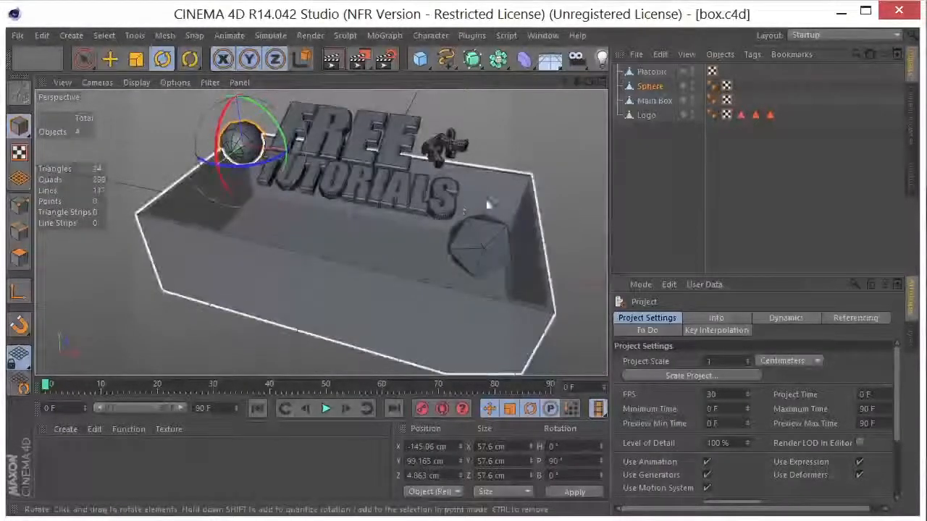
drag(657, 158, 656, 70)
key(Delete)
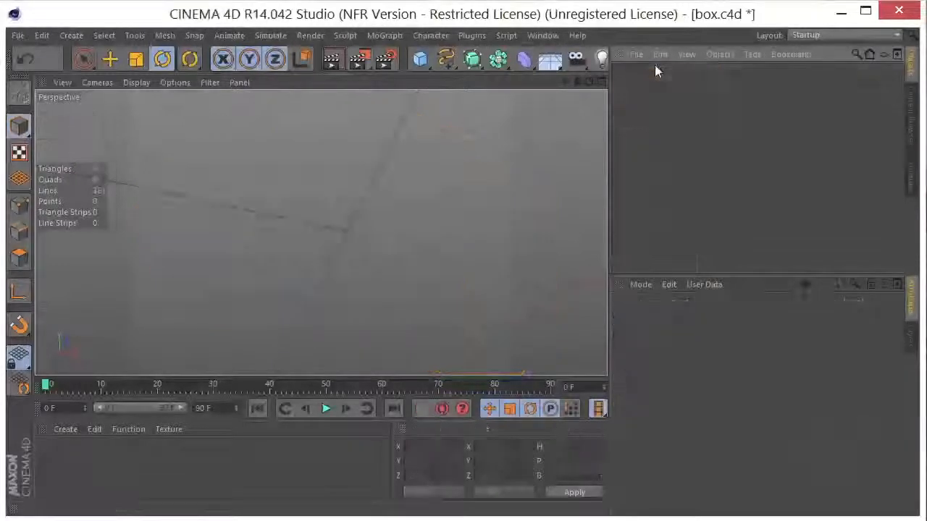
- Import the simulated objects with the RealFlow SD Importer, using animation.sd from the objects folder of the rf tutorial project
click(471, 35)
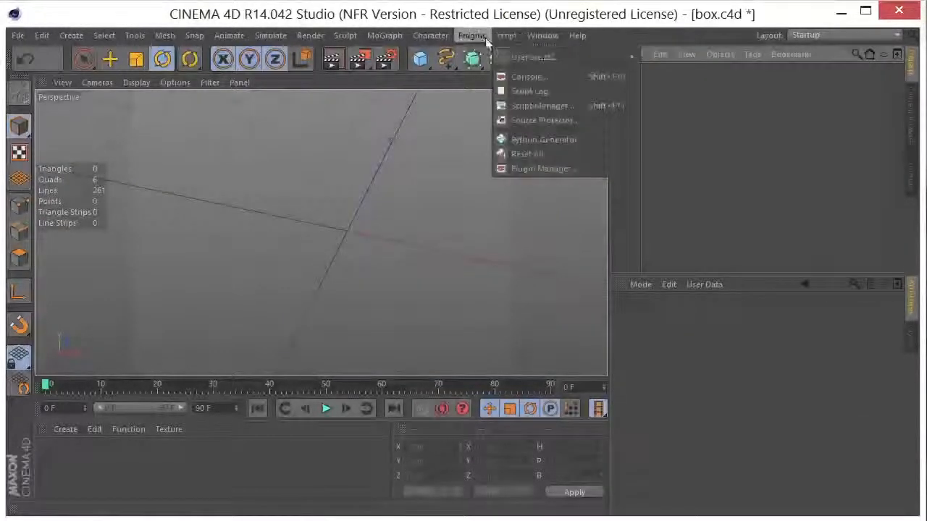
mouse_move(497, 78)
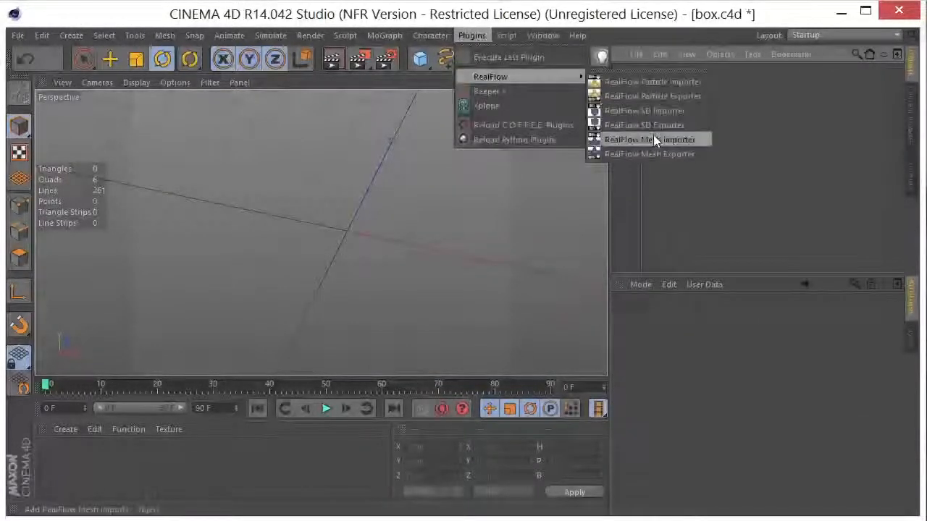
click(657, 113)
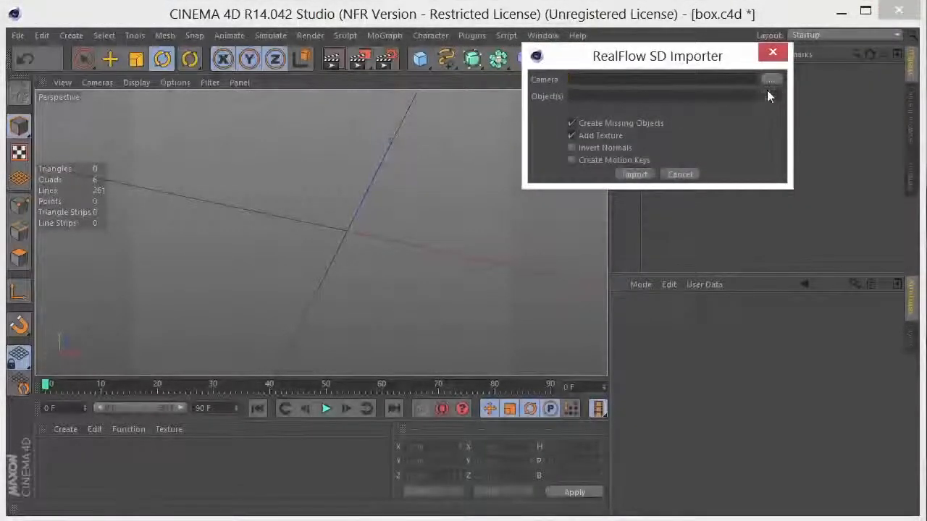
click(770, 94)
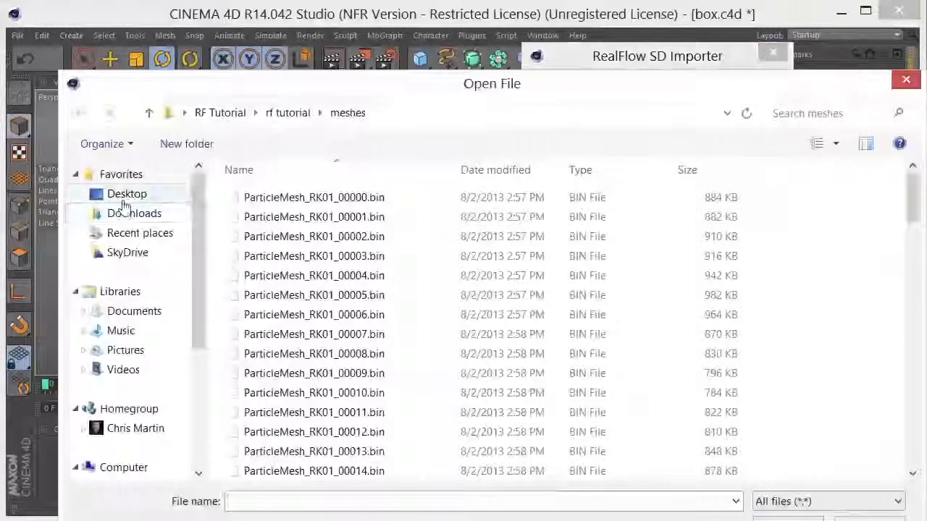
click(126, 196)
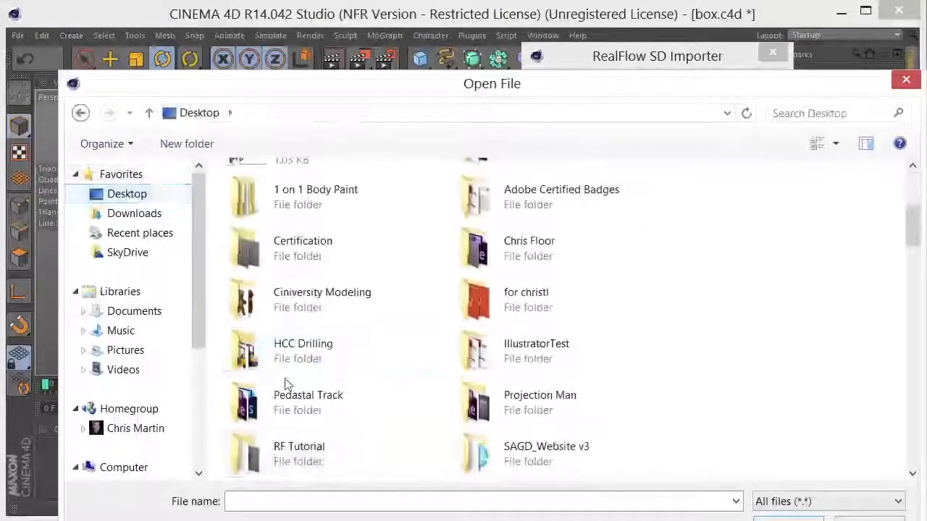
double_click(302, 445)
double_click(245, 202)
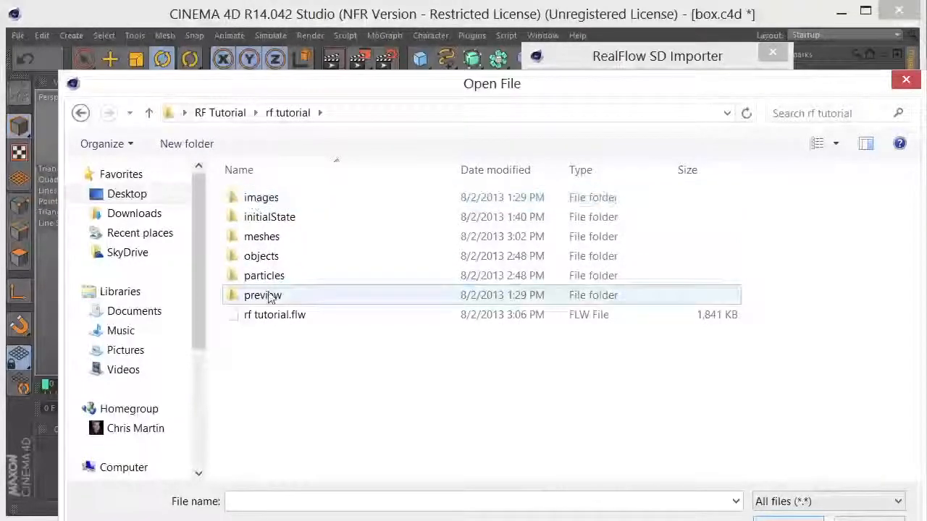
double_click(262, 255)
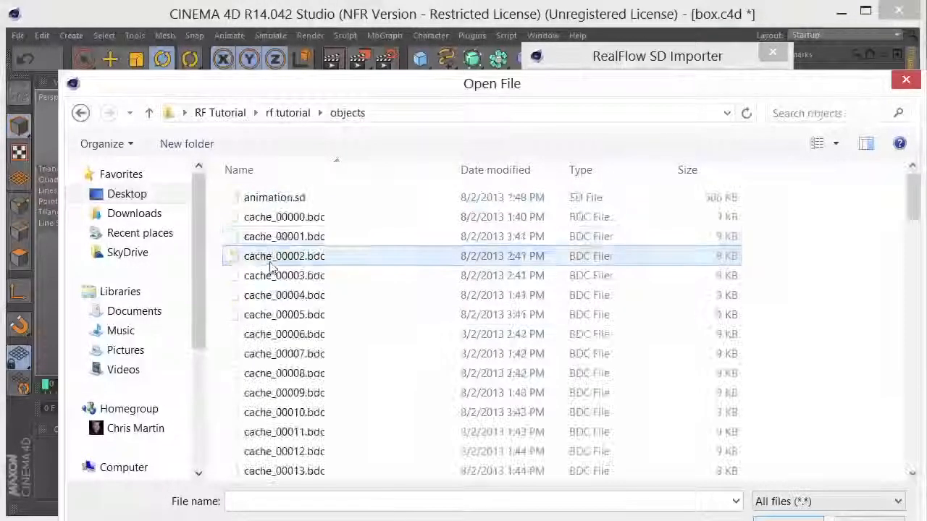
double_click(286, 197)
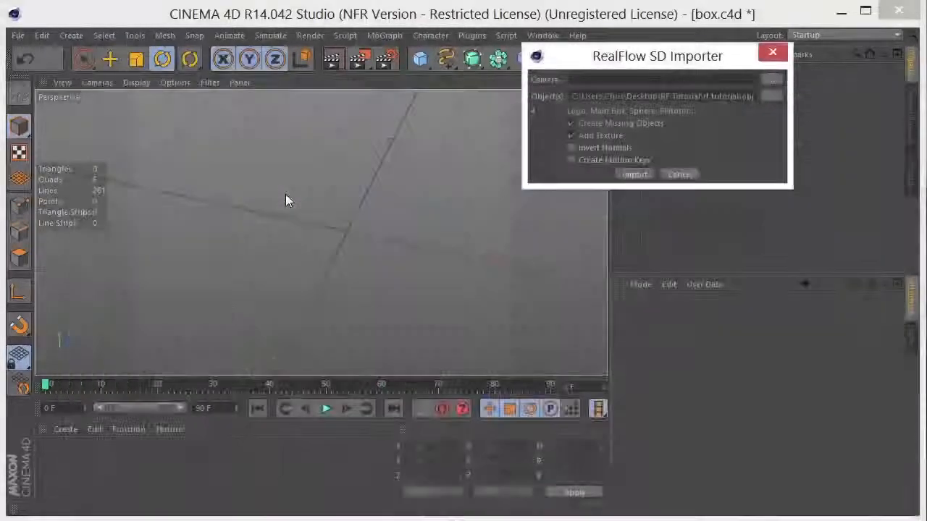
click(635, 174)
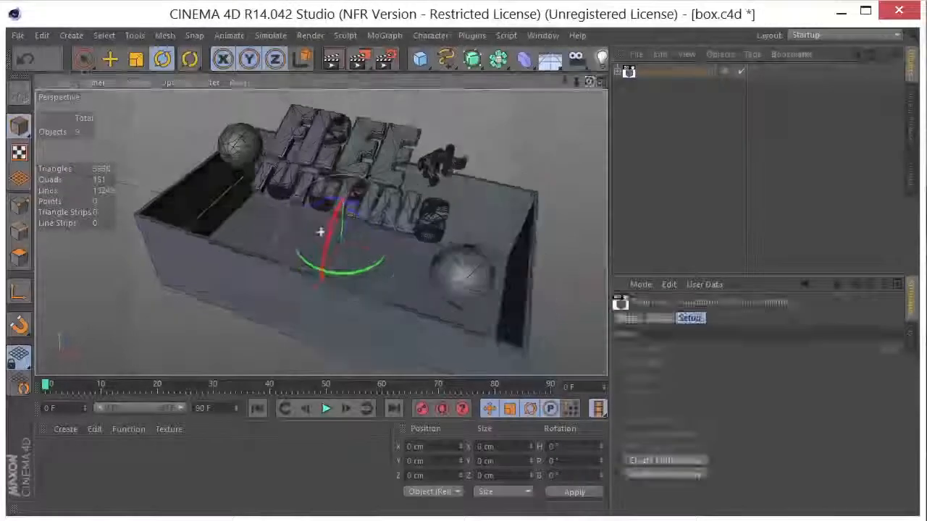
- Preview the imported rigid body animation across the 90-frame timeline and return to frame 0
drag(588, 82, 543, 82)
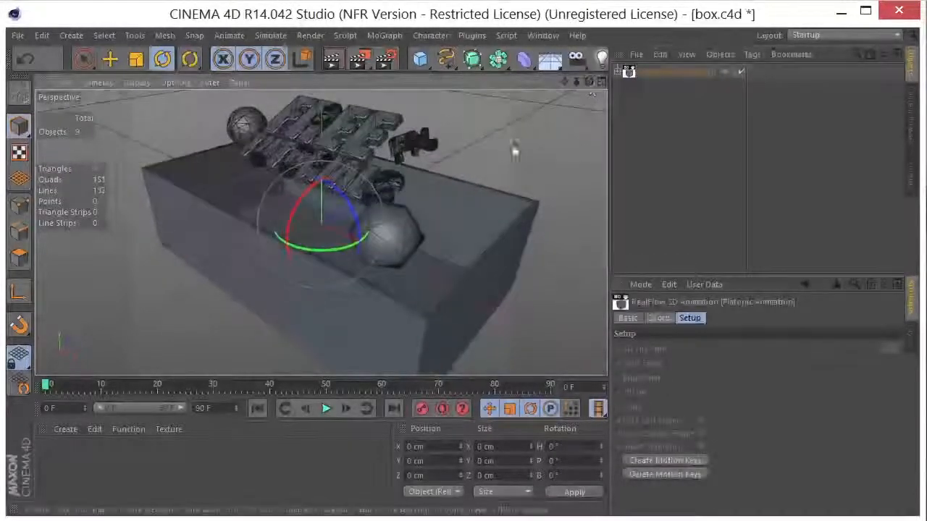
mouse_move(44, 391)
mouse_down()
mouse_move(527, 458)
mouse_move(87, 424)
mouse_move(533, 445)
mouse_move(54, 388)
mouse_up()
drag(203, 402, 551, 411)
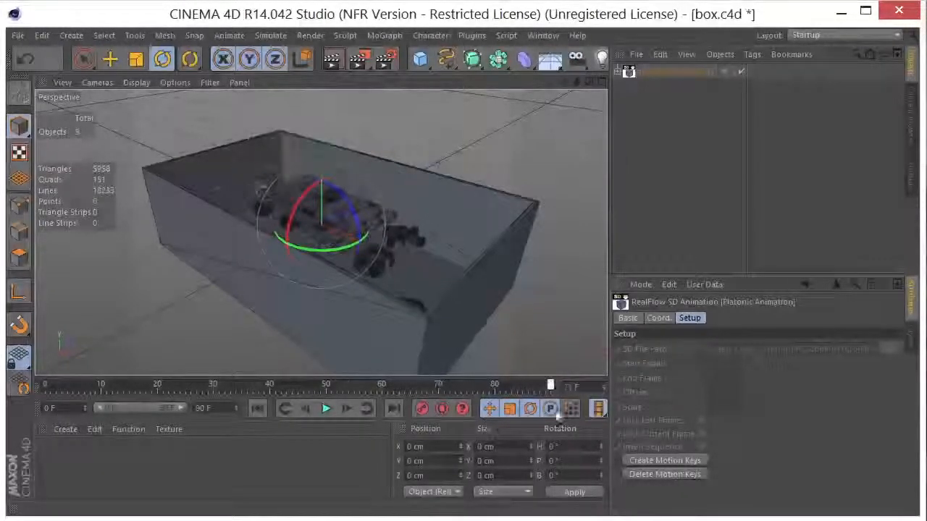
key(shift+f)
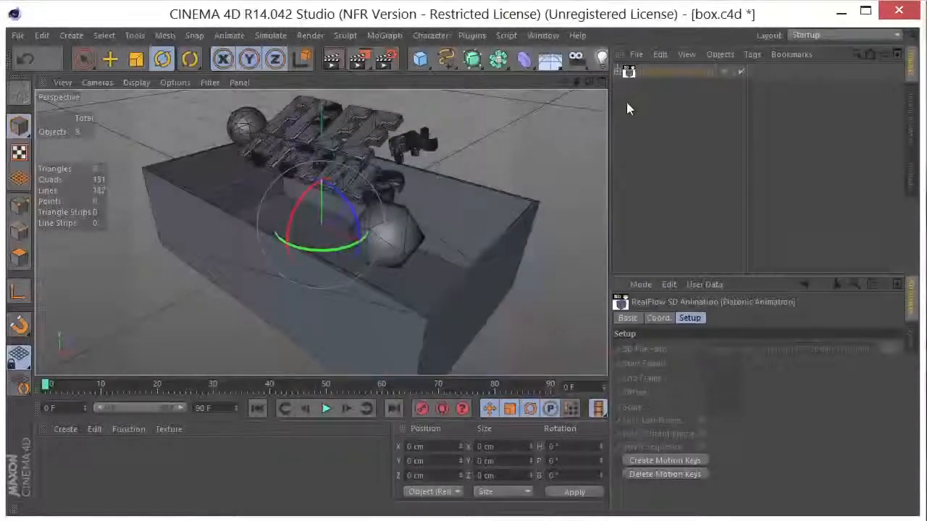
- Add a RealFlow Mesh Importer, load ParticleMesh_RK01_00000.bin from the project's meshes folder and preview the fluid mesh animation
click(474, 35)
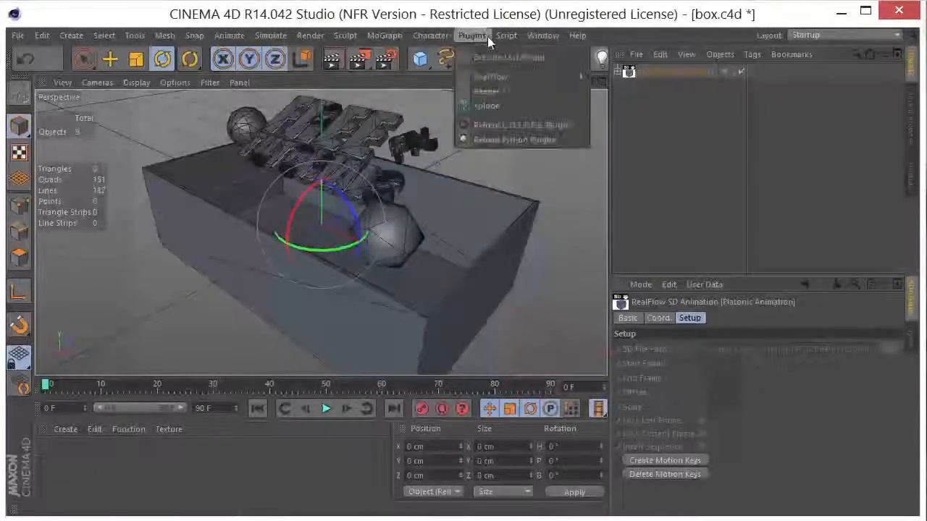
mouse_move(503, 76)
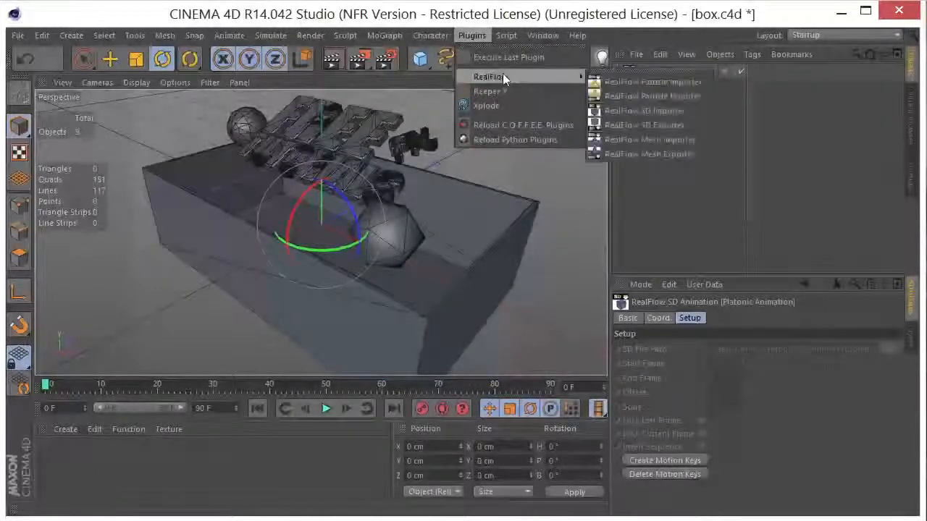
click(640, 142)
click(878, 348)
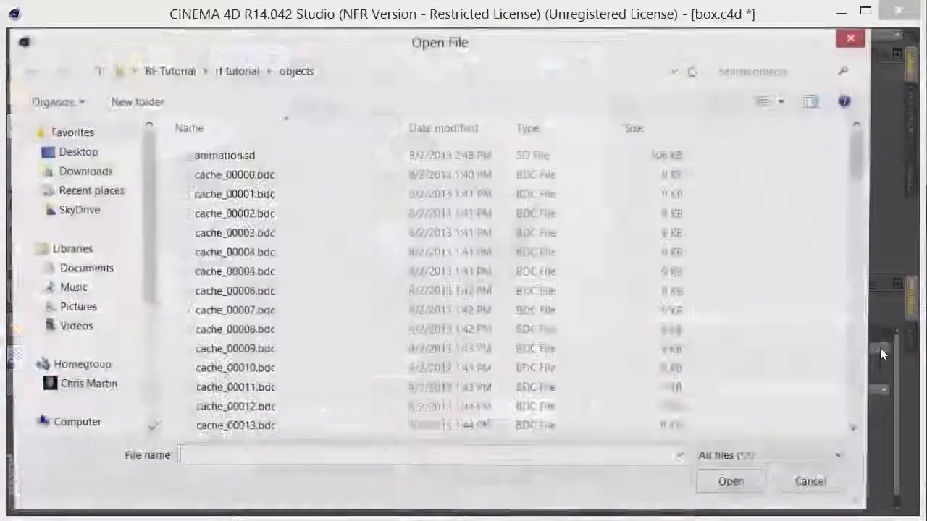
click(239, 71)
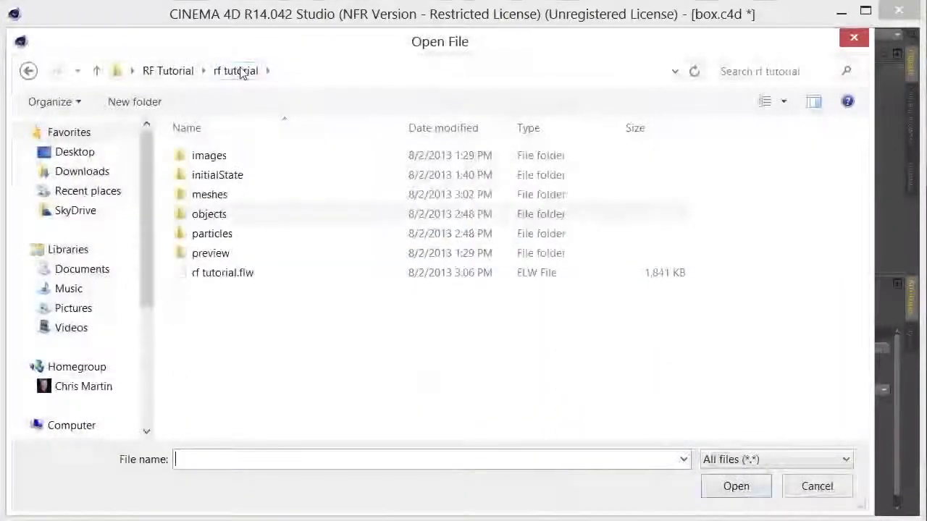
double_click(234, 195)
click(225, 158)
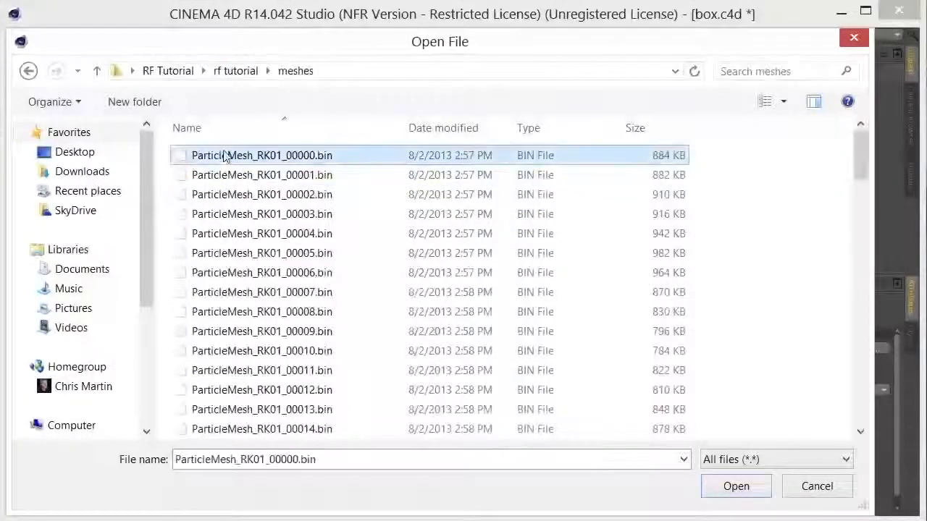
click(736, 486)
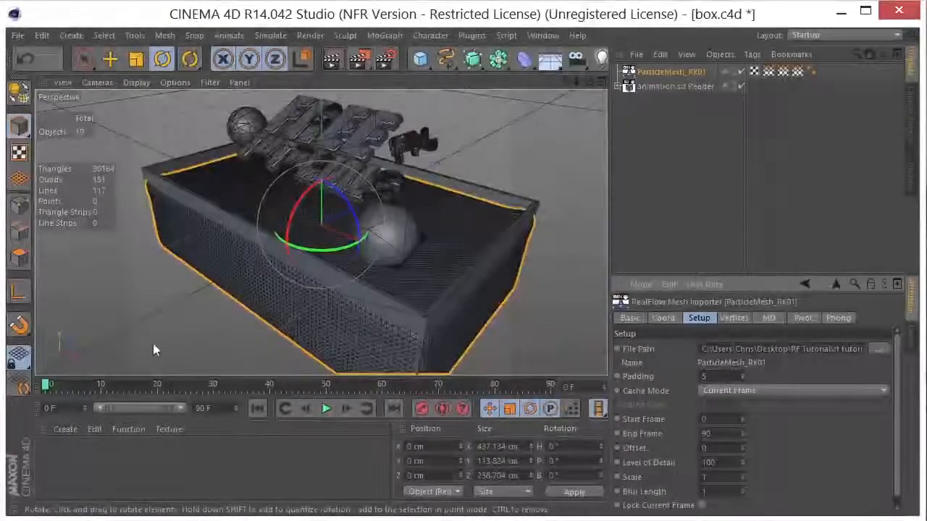
mouse_move(47, 388)
mouse_down()
mouse_move(445, 423)
mouse_move(44, 399)
mouse_up()
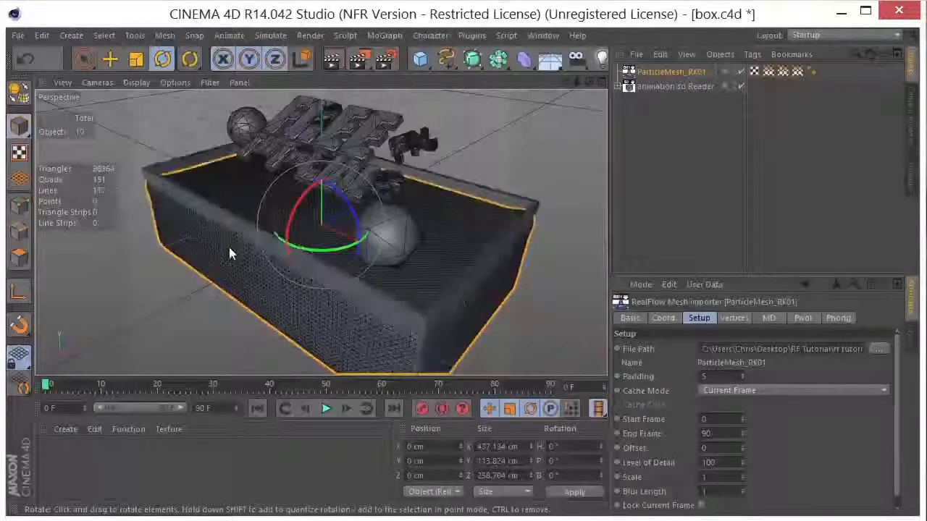
- Extrude all polygons of Main Box under the SD reader outward by about 6.5 cm and return to object editing
mouse_move(566, 82)
mouse_down()
mouse_move(550, 73)
mouse_move(583, 88)
mouse_move(566, 80)
mouse_up()
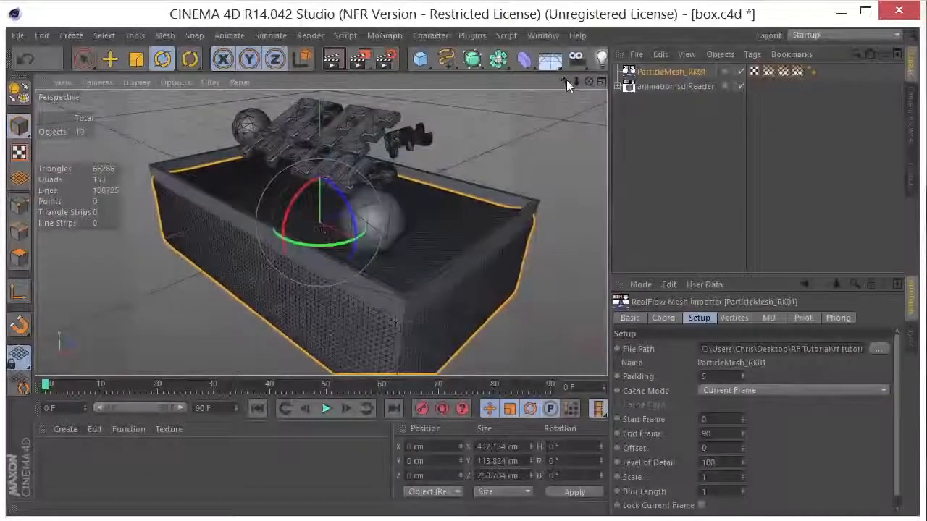
click(617, 86)
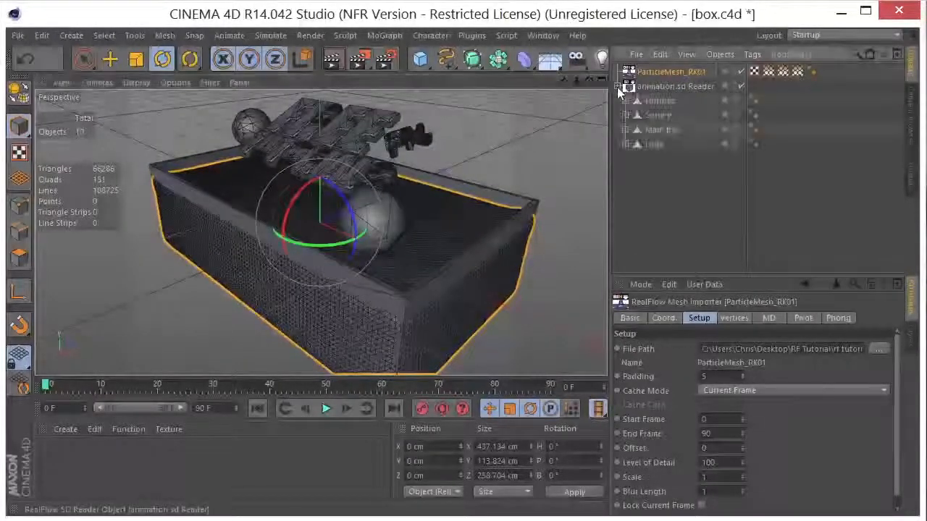
click(654, 135)
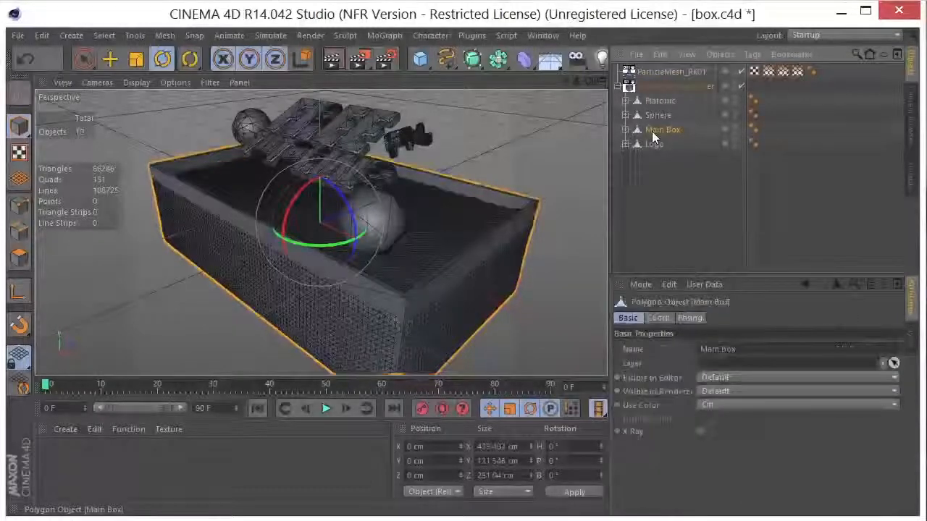
click(19, 258)
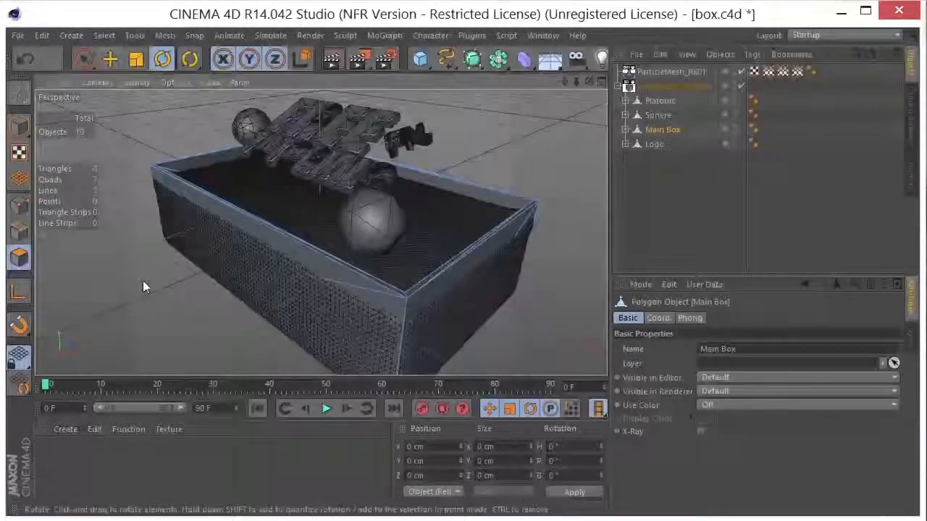
right_click(143, 288)
click(178, 341)
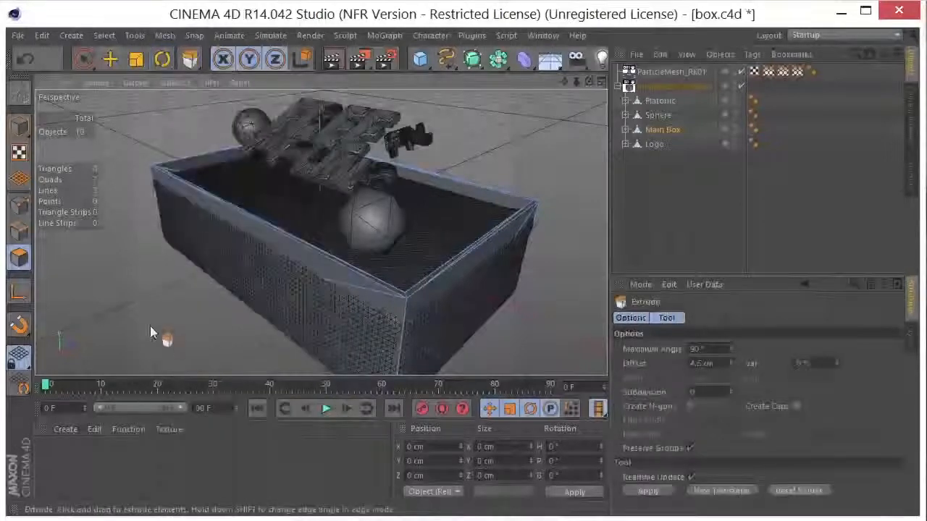
key(ctrl+a)
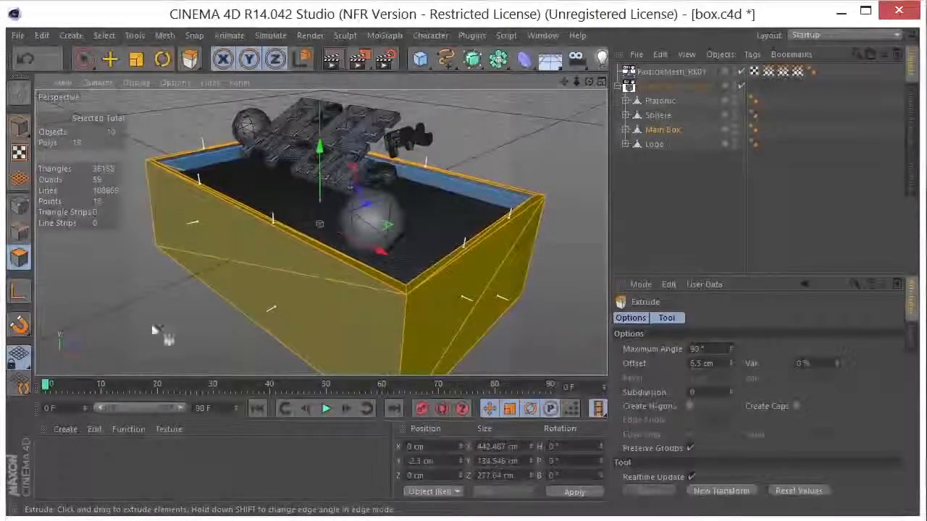
drag(590, 82, 601, 87)
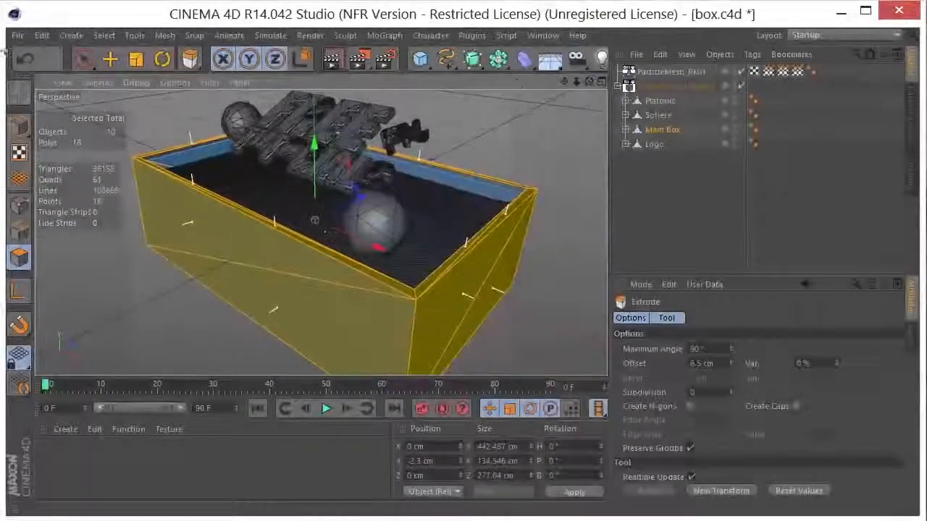
click(18, 126)
- Review the objects falling into the fluid mesh inside the thickened box across the timeline
drag(584, 84, 74, 315)
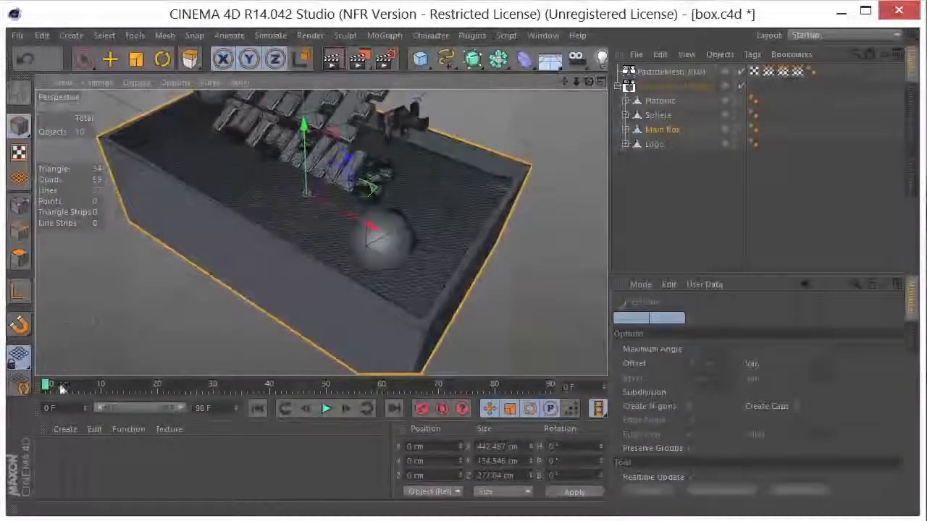
drag(46, 384, 361, 426)
drag(550, 385, 143, 389)
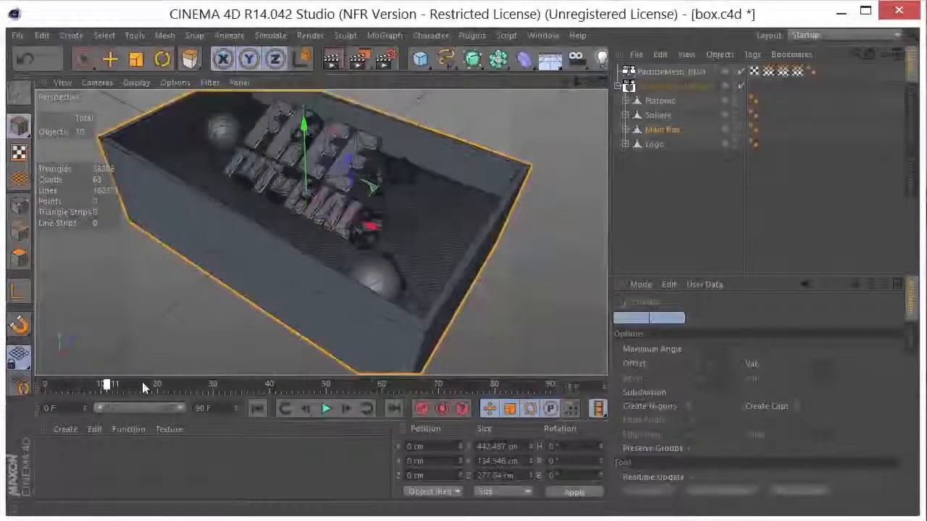